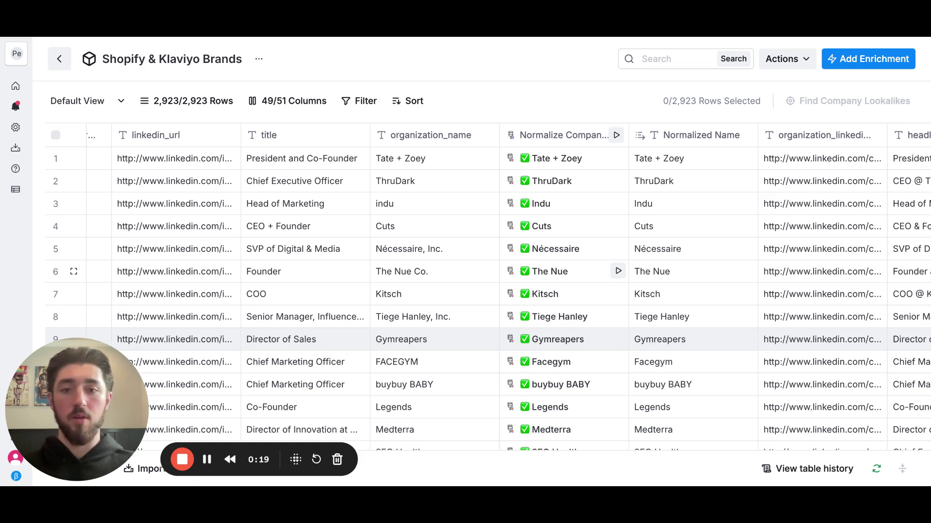
Scroll the brands table right past title and organization_name to headline, organization_id and website_url.
scroll(485, 295, down, 1)
scroll(485, 296, left, 2)
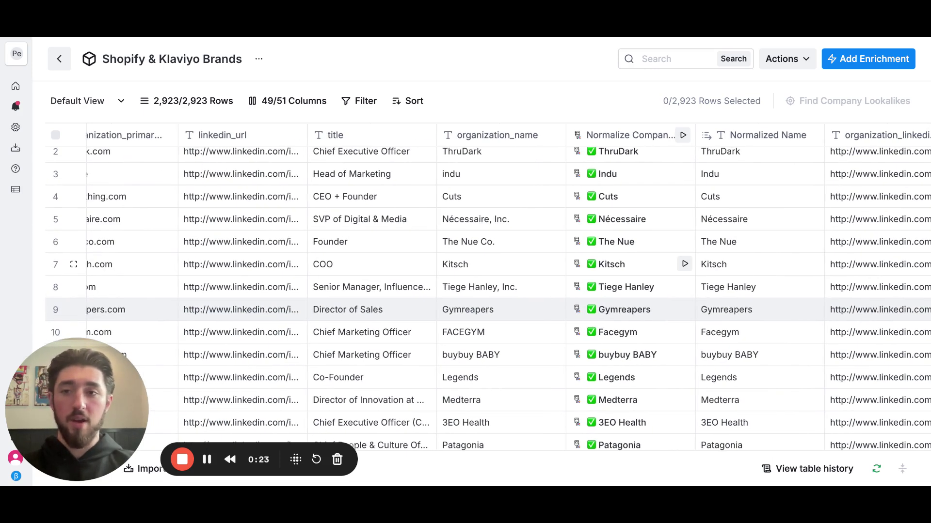
scroll(533, 315, up, 1)
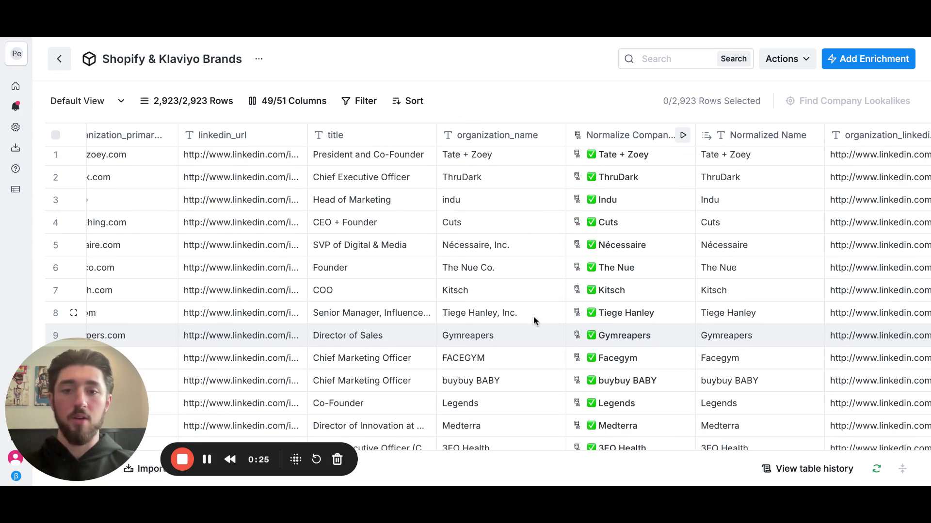
scroll(530, 331, right, 1)
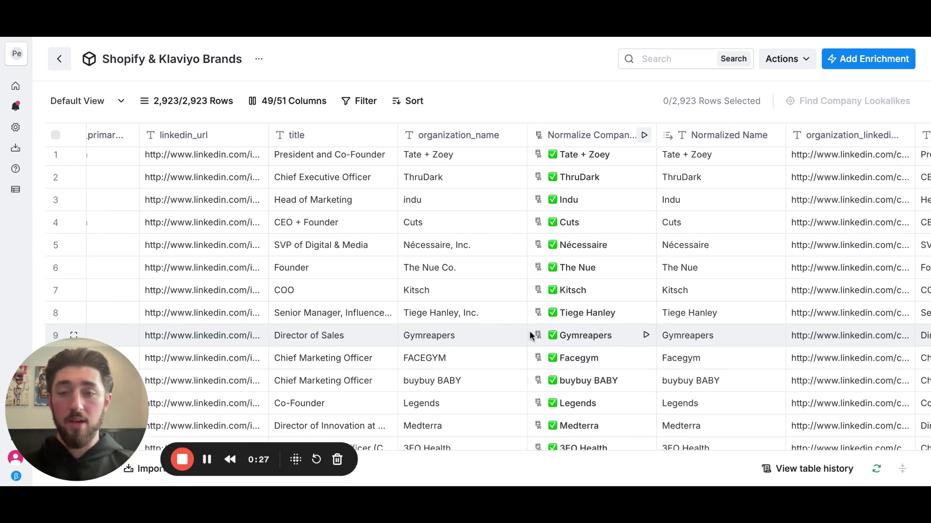
scroll(530, 334, up, 1)
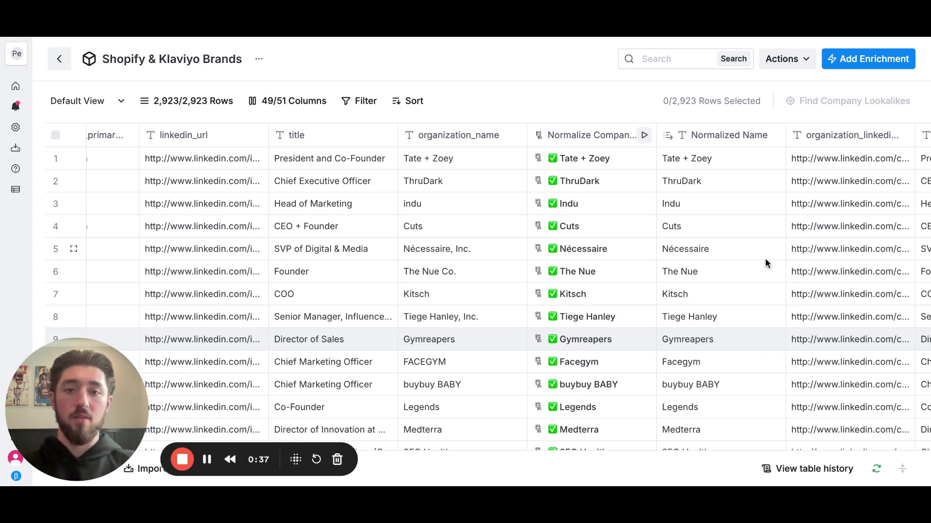
scroll(745, 284, right, 2)
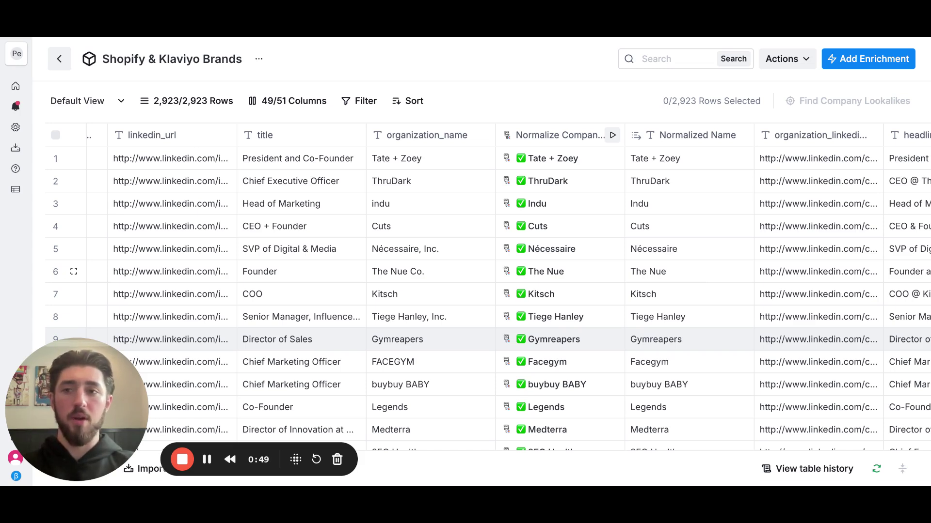
scroll(508, 286, right, 4)
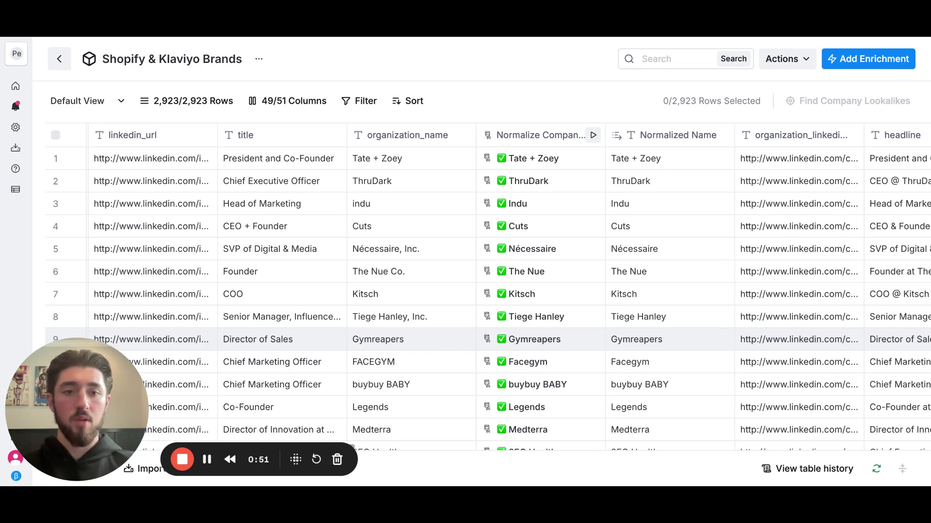
Scroll right to the Company Analysis, Email Campaign Ideas and ChatGPT: Generate columns.
scroll(509, 286, right, 10)
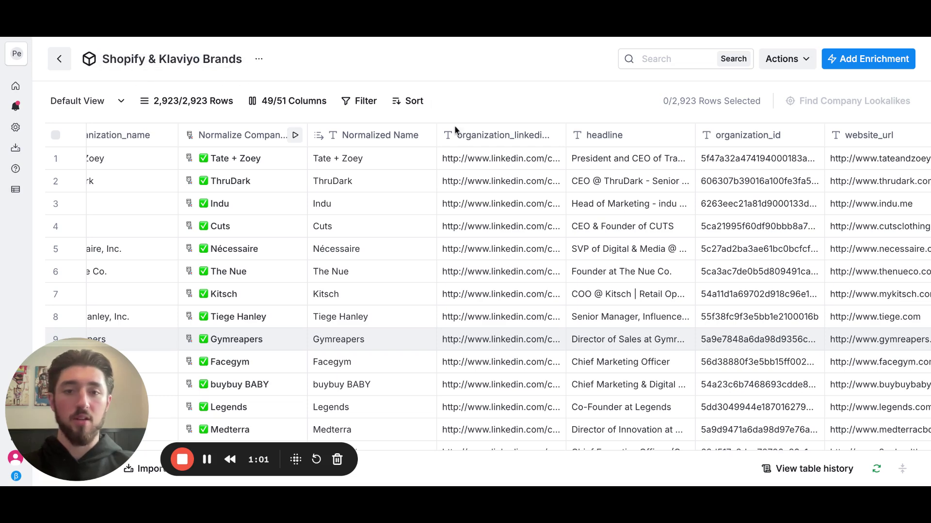
scroll(572, 316, right, 3)
scroll(572, 316, right, 5)
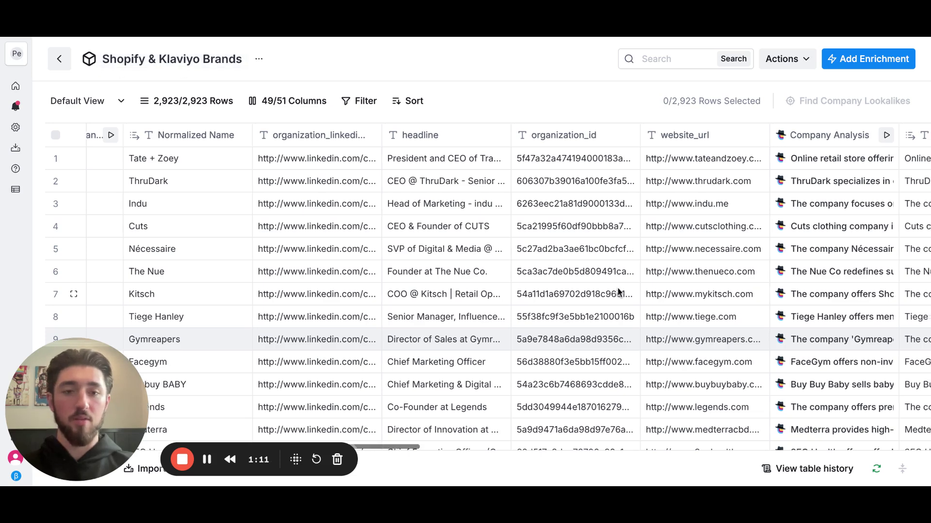
scroll(619, 292, right, 3)
scroll(619, 292, right, 4)
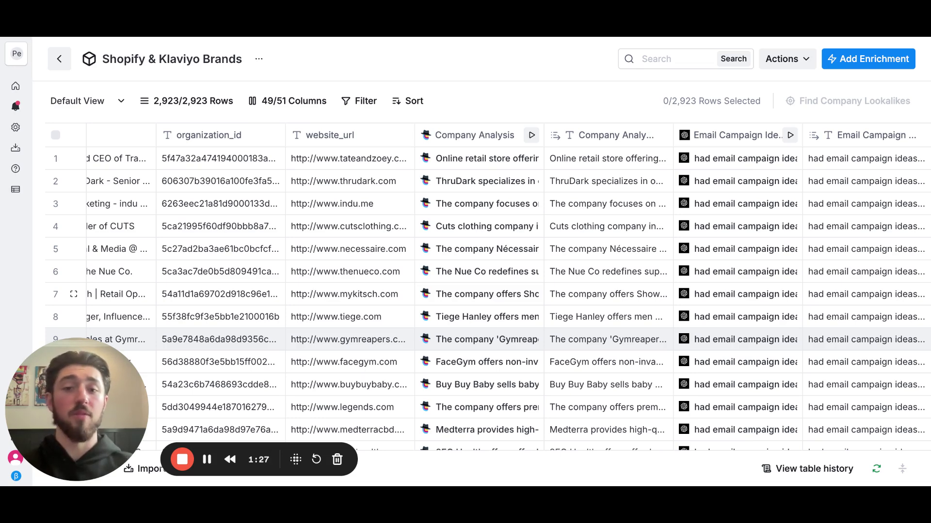
scroll(484, 291, right, 1)
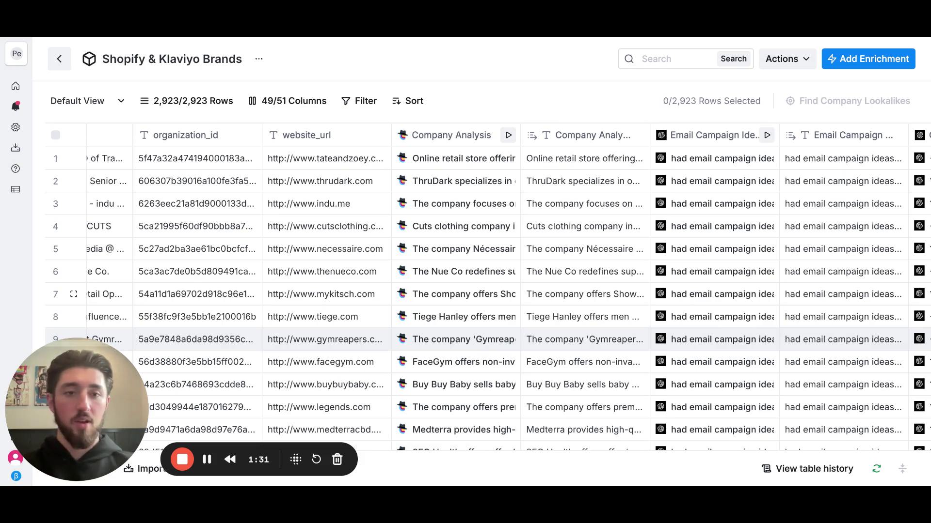
scroll(485, 291, down, 1)
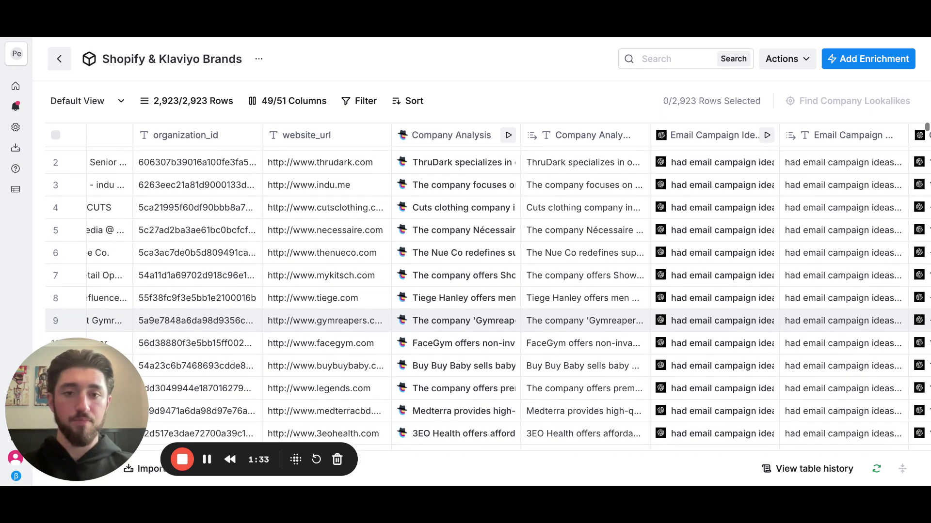
scroll(484, 290, left, 1)
scroll(484, 291, up, 1)
scroll(485, 290, right, 2)
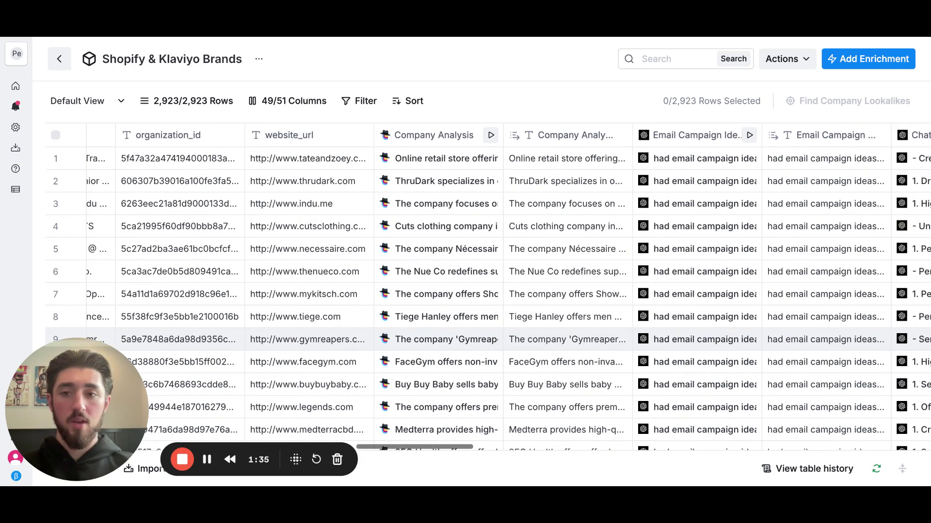
scroll(485, 291, right, 5)
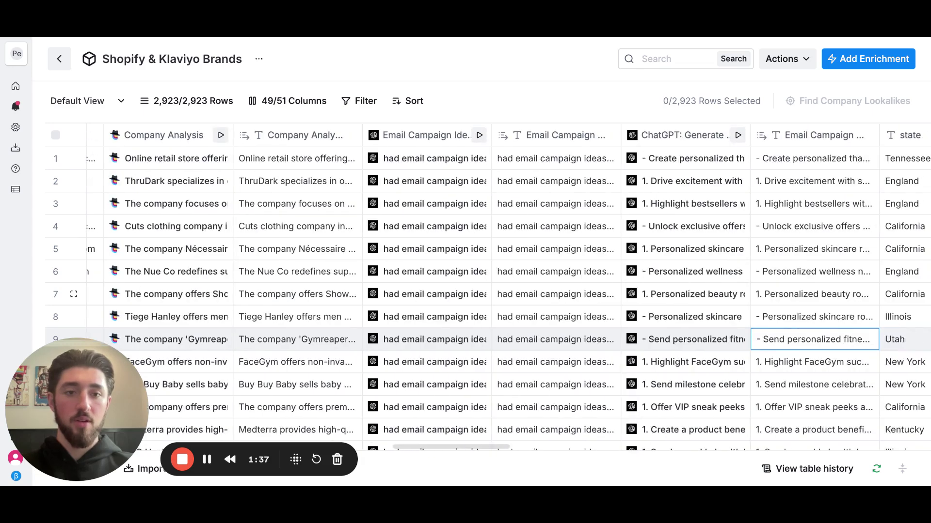
click(835, 340)
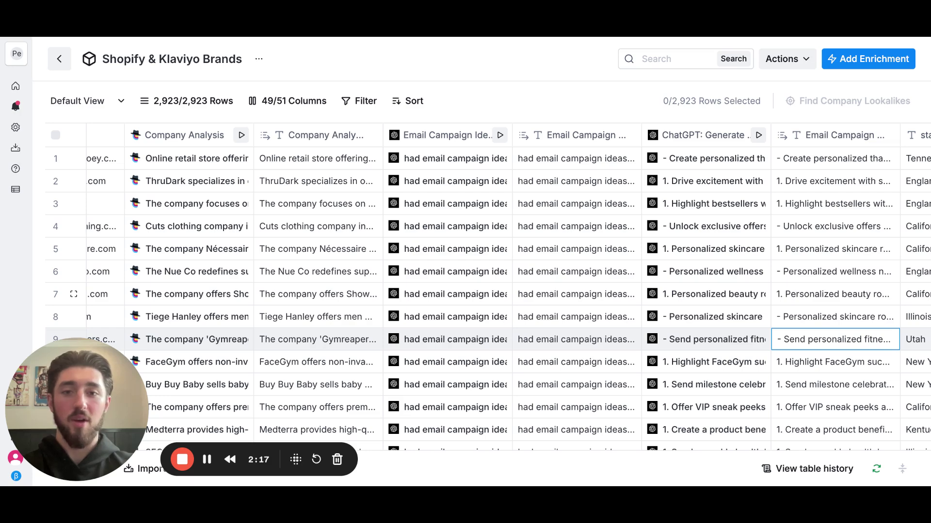
scroll(794, 286, right, 1)
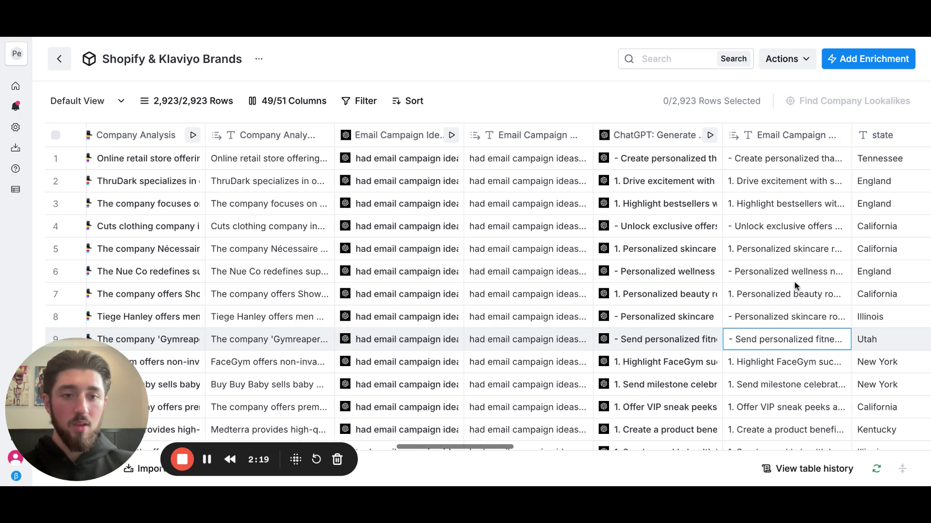
scroll(794, 286, left, 4)
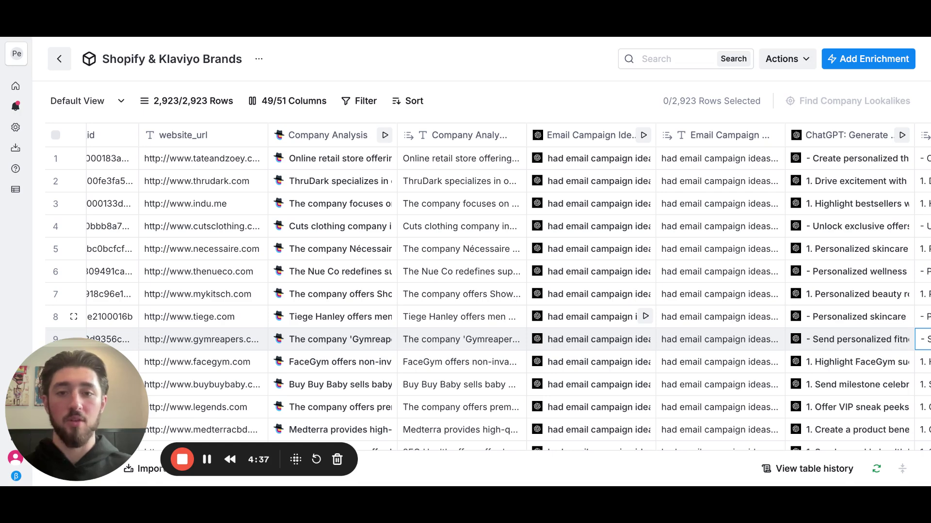
Edit the Company Analysis column and expand its Mission prompt asking for a 10-word website_url summary.
scroll(309, 262, left, 5)
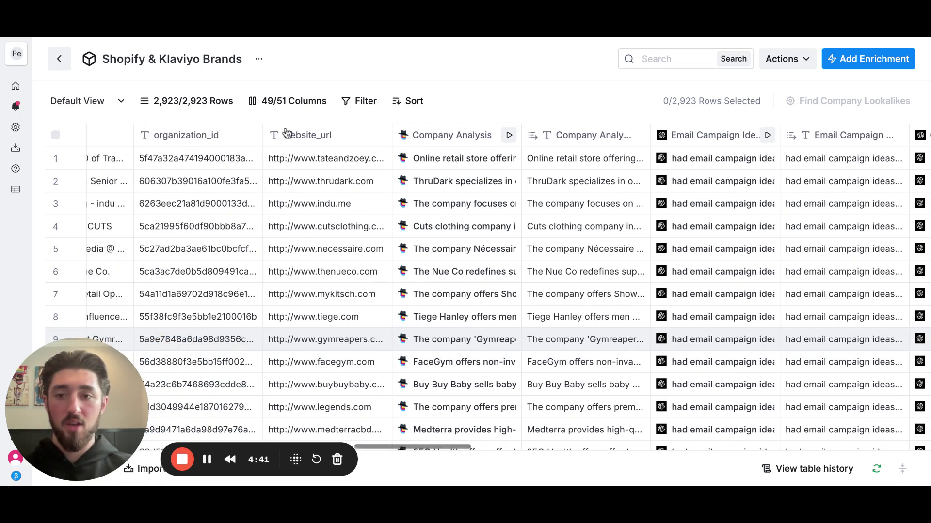
scroll(434, 148, right, 1)
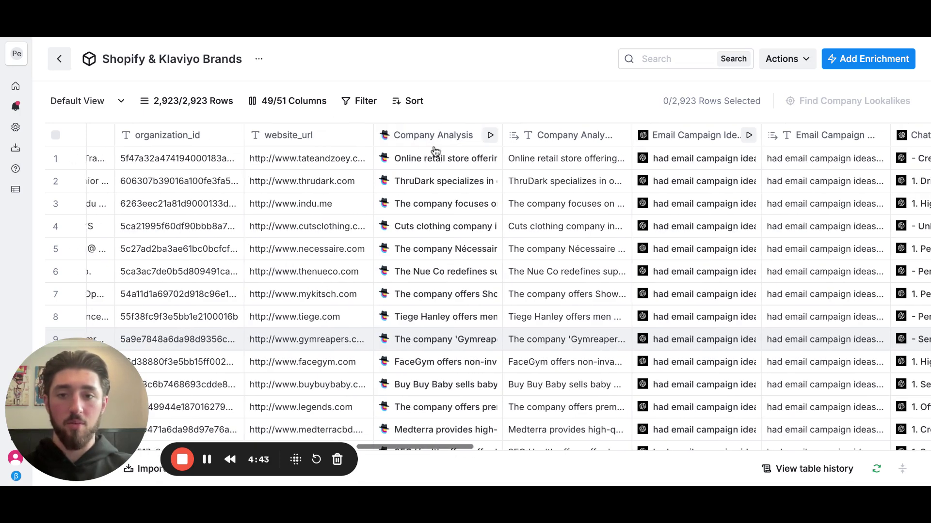
click(417, 140)
scroll(485, 179, left, 4)
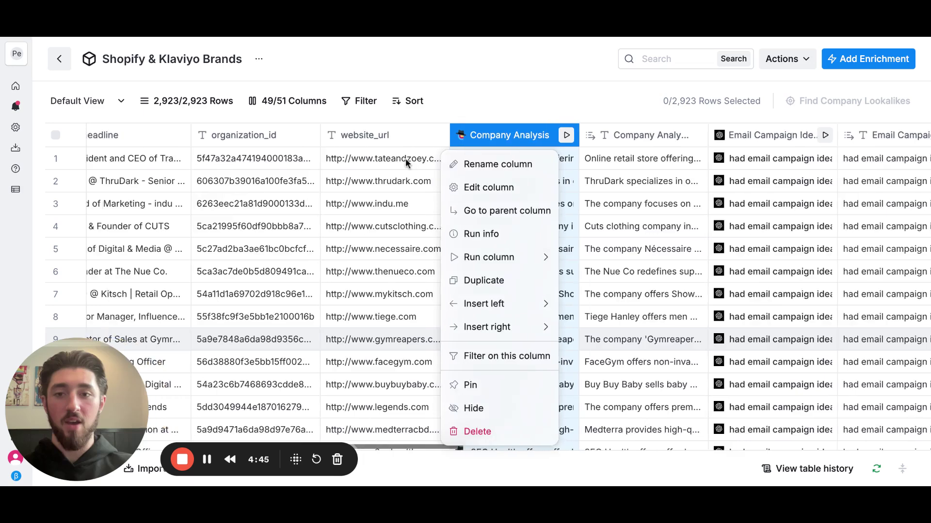
click(508, 189)
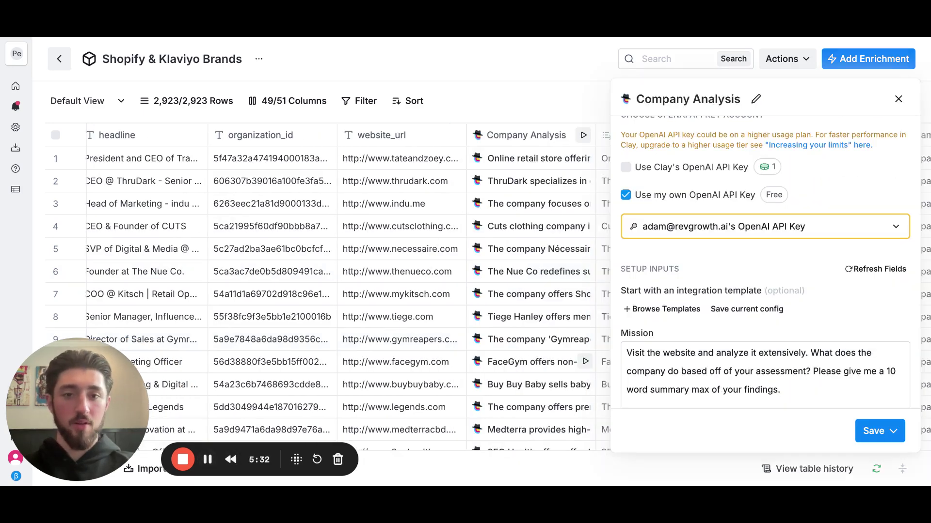
scroll(729, 277, down, 1)
scroll(730, 278, down, 1)
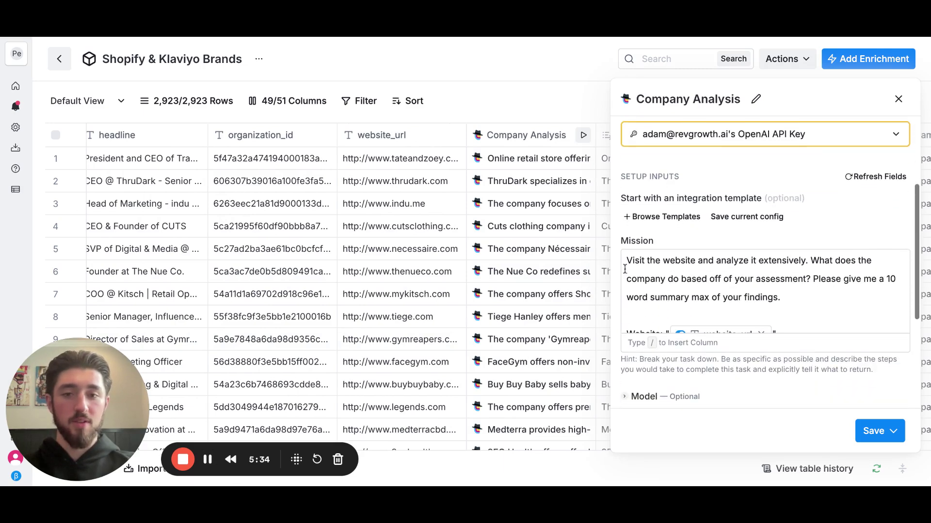
click(789, 293)
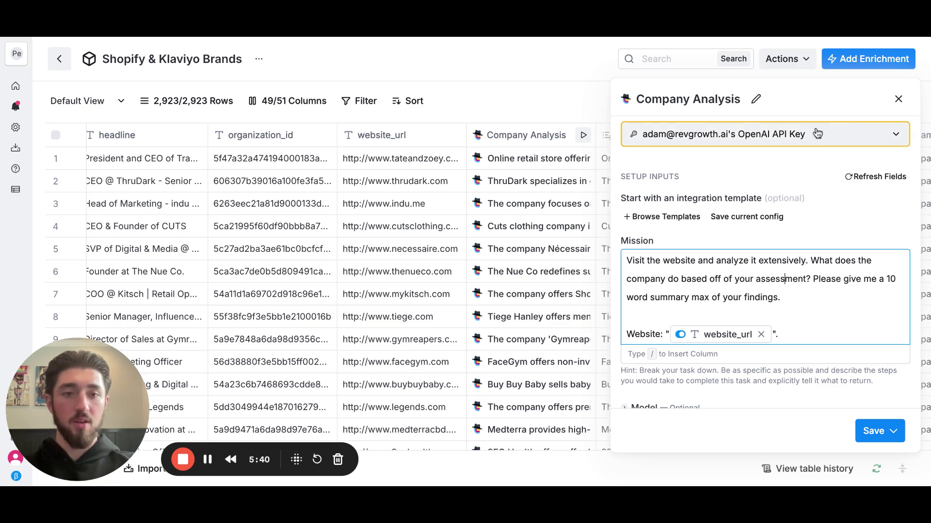
Close the Company Analysis settings and return to the brands table.
click(898, 99)
scroll(583, 181, right, 2)
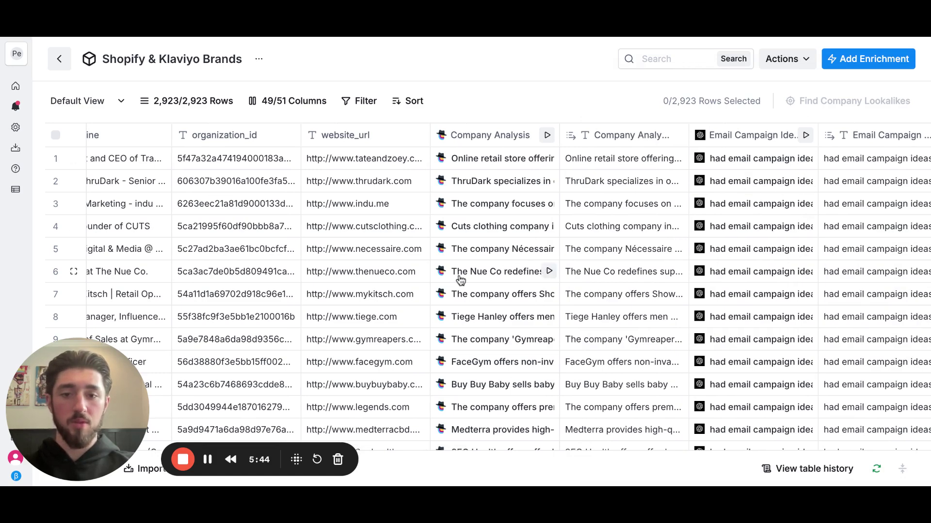
scroll(504, 270, right, 1)
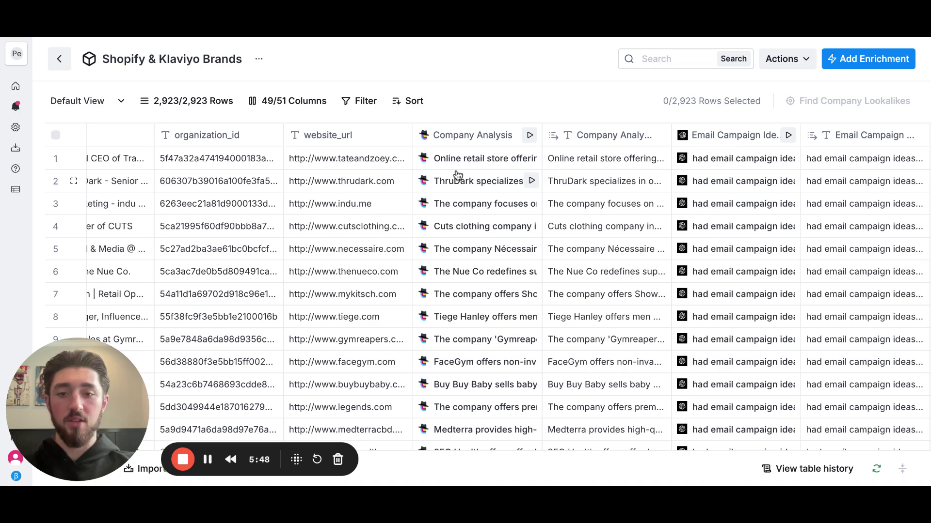
scroll(538, 232, right, 2)
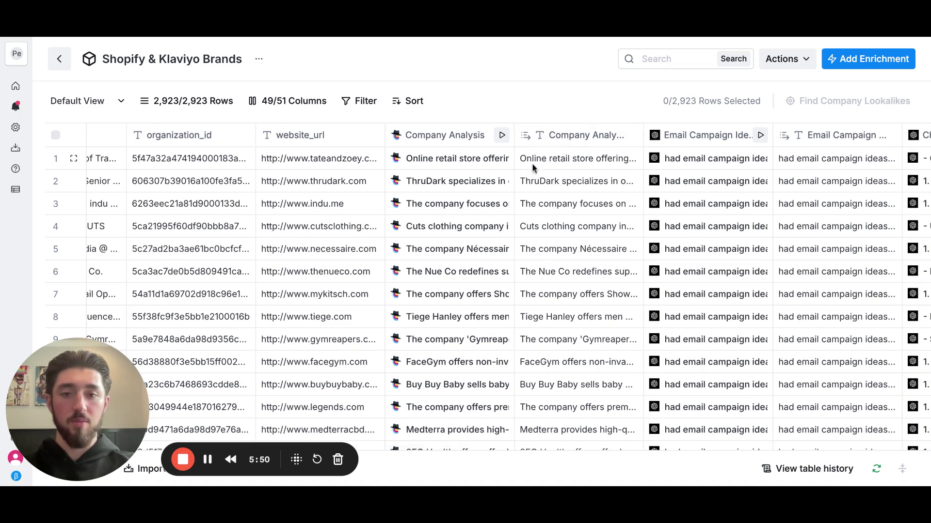
Preview the Company Analysis summaries for row 4, The Nue Co, Cuts and FaceGym.
click(553, 216)
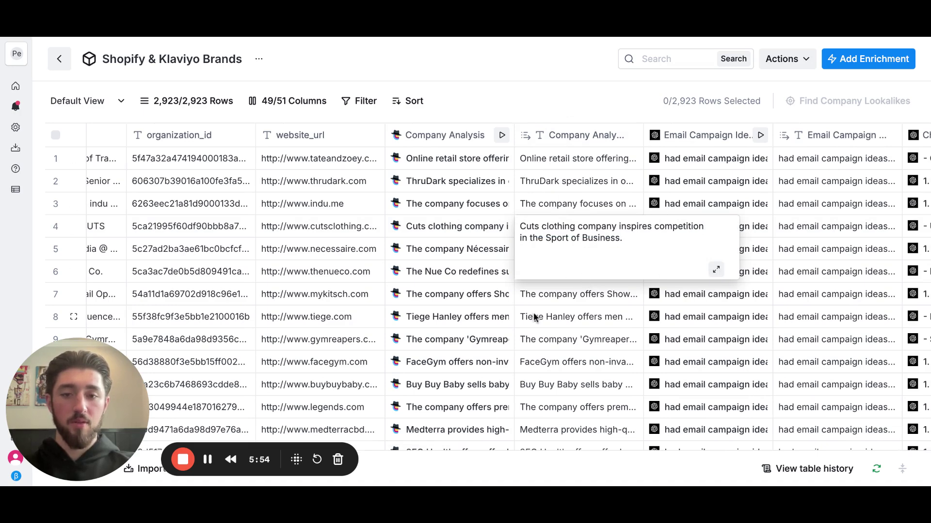
click(558, 319)
click(441, 257)
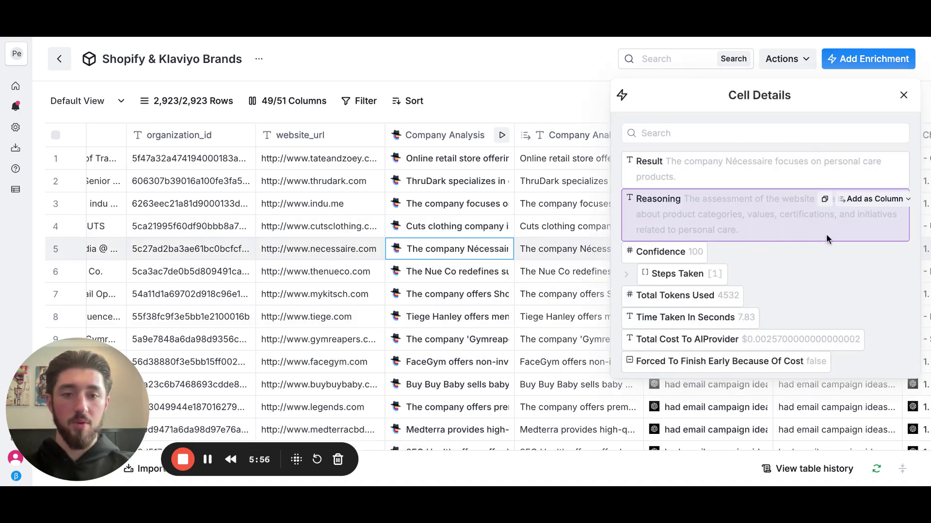
click(549, 271)
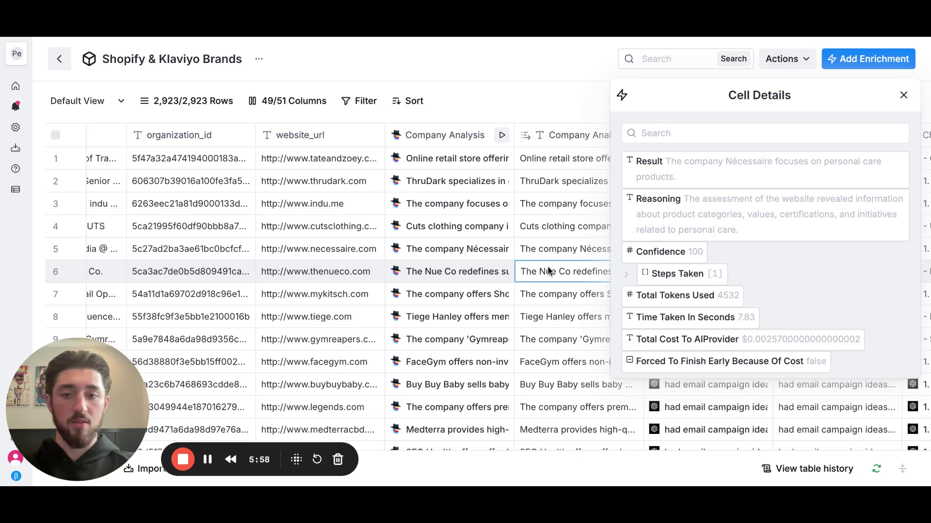
click(903, 95)
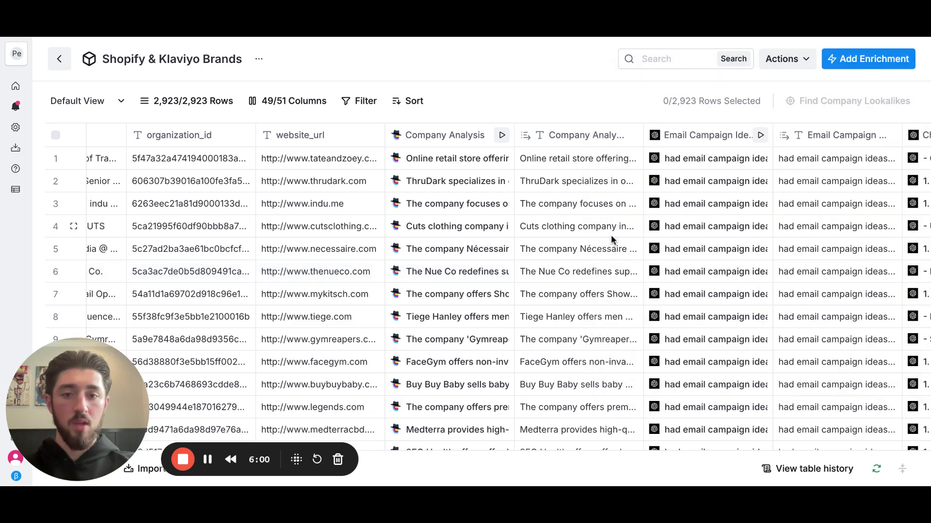
scroll(611, 235, right, 2)
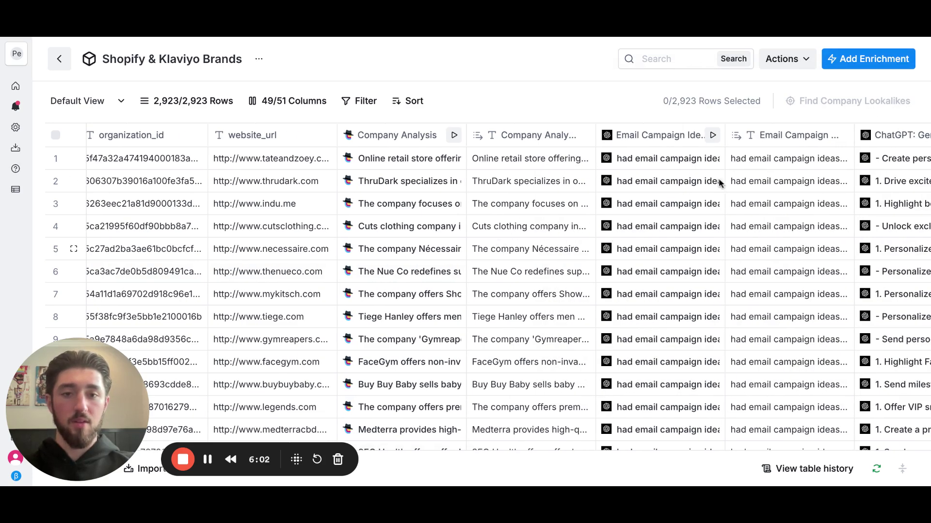
click(498, 279)
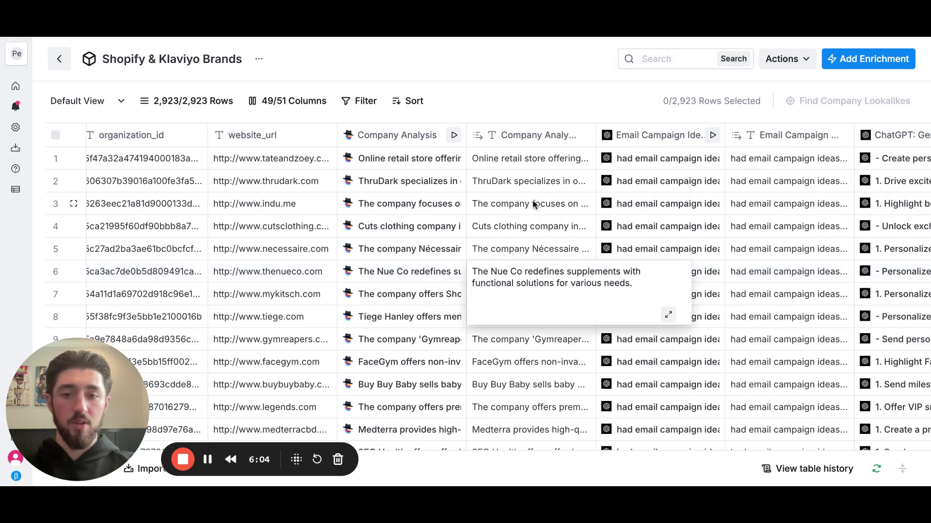
click(500, 227)
click(516, 364)
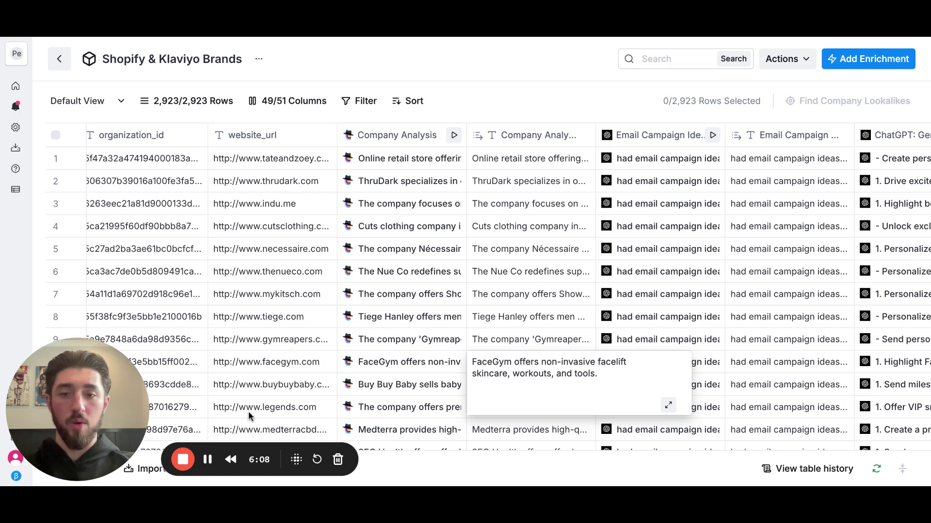
click(531, 227)
Scroll right to bring the Email Campaign Ideas columns beside the company summaries.
scroll(586, 266, right, 3)
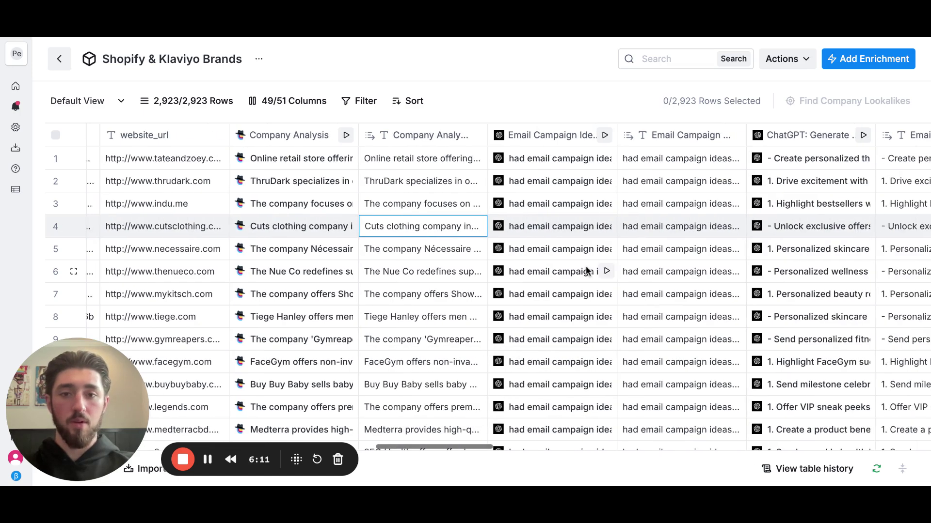
scroll(555, 155, right, 1)
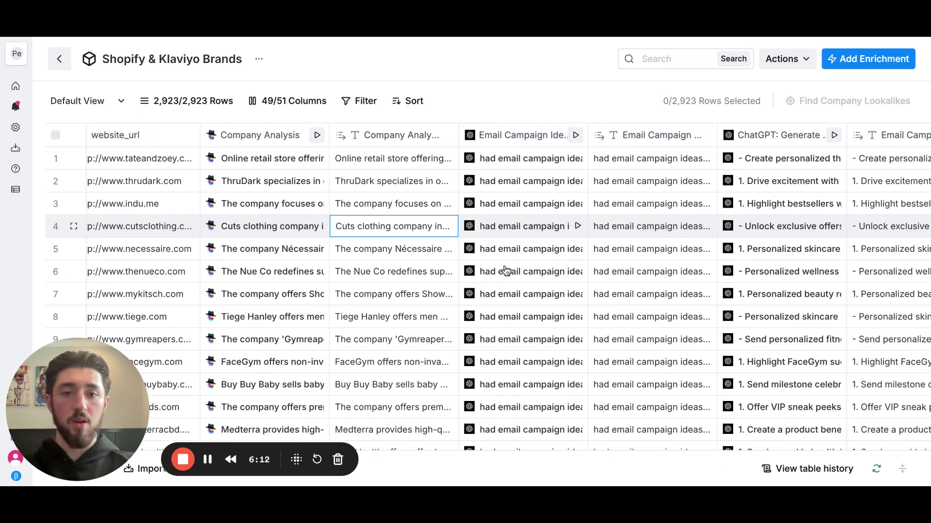
scroll(505, 271, right, 2)
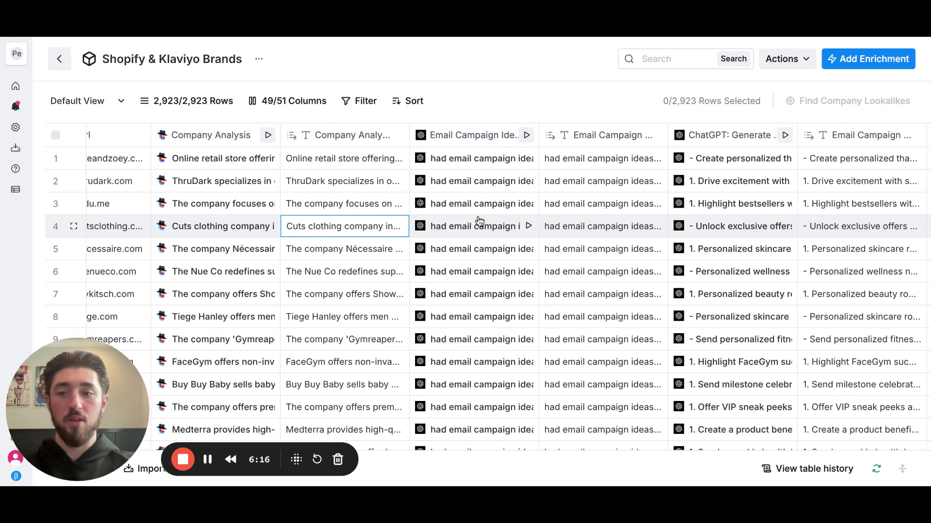
scroll(479, 220, left, 1)
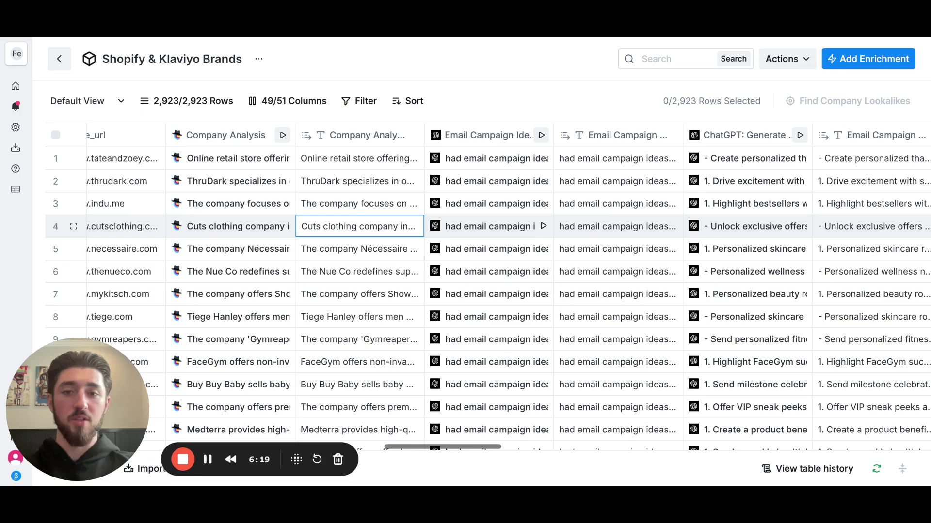
click(489, 139)
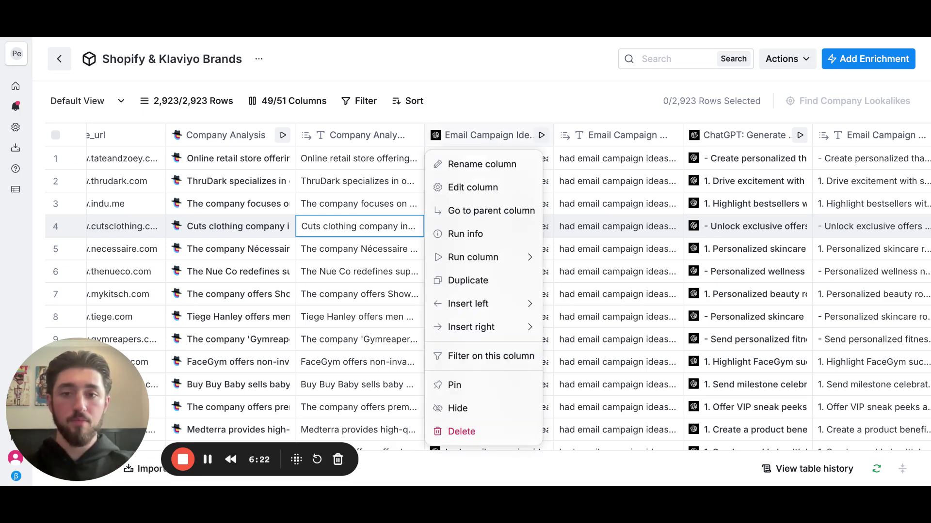
click(530, 189)
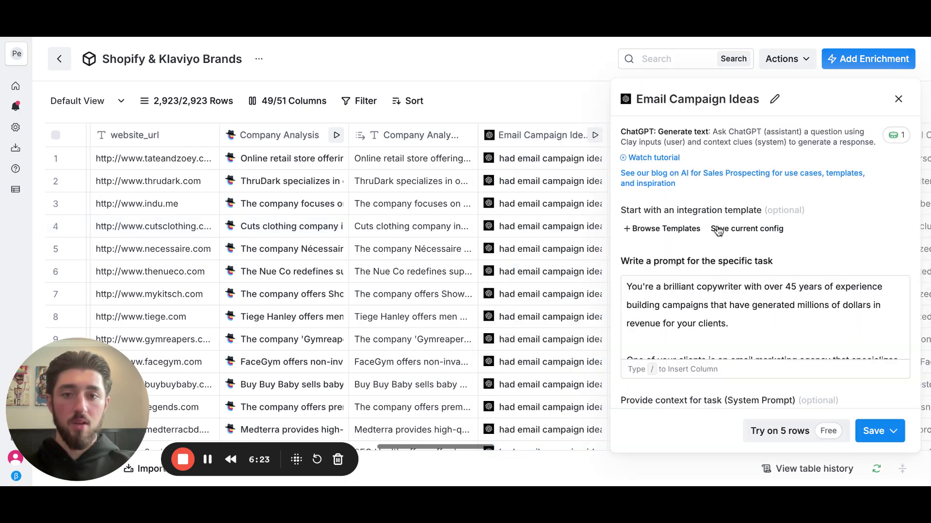
click(740, 303)
scroll(741, 306, down, 2)
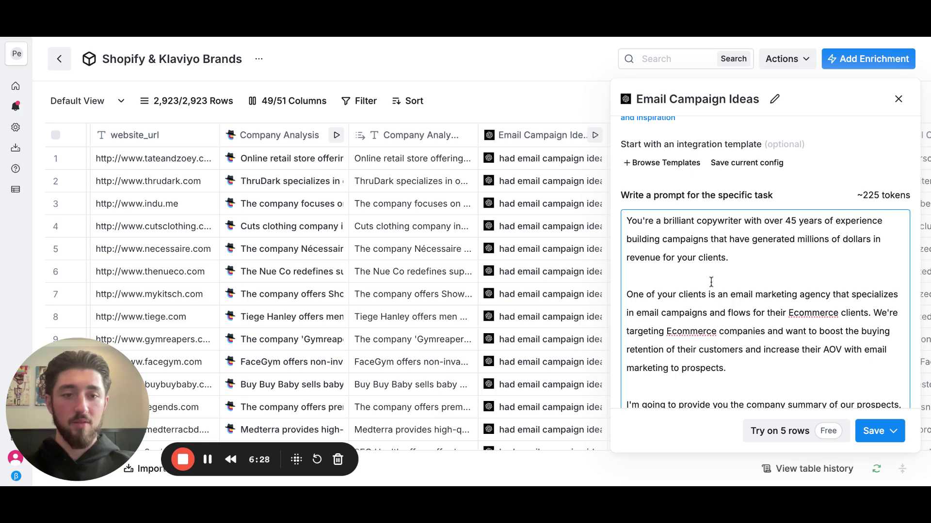
scroll(711, 284, down, 1)
scroll(711, 283, down, 2)
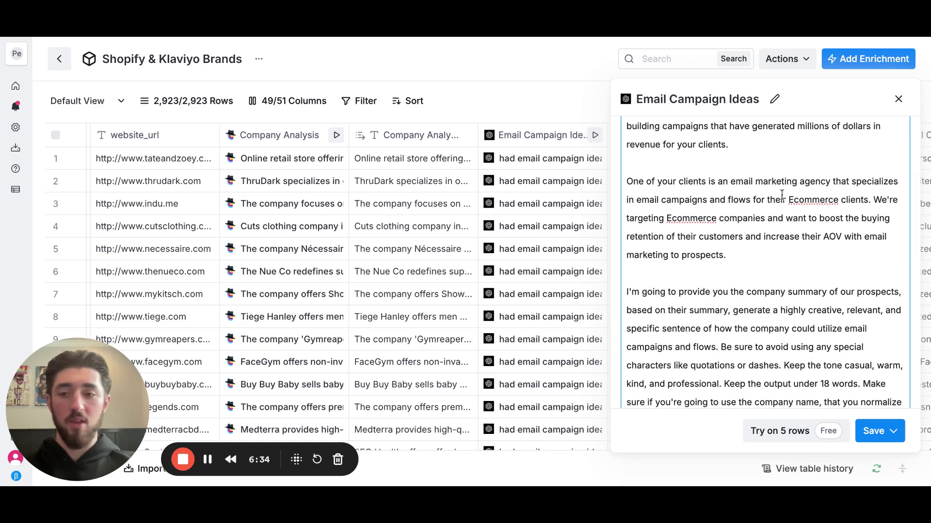
drag(729, 182, 816, 183)
click(817, 183)
drag(732, 182, 840, 183)
click(718, 183)
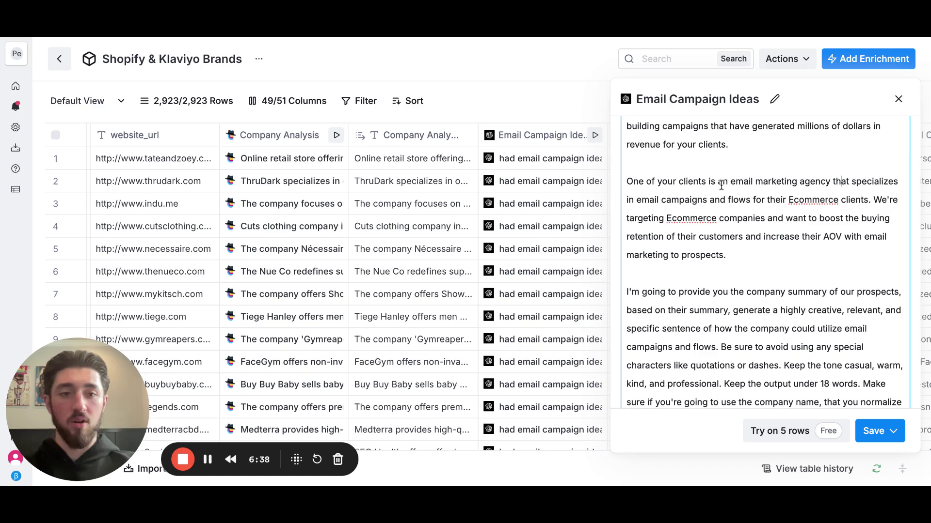
drag(719, 183, 816, 183)
click(816, 183)
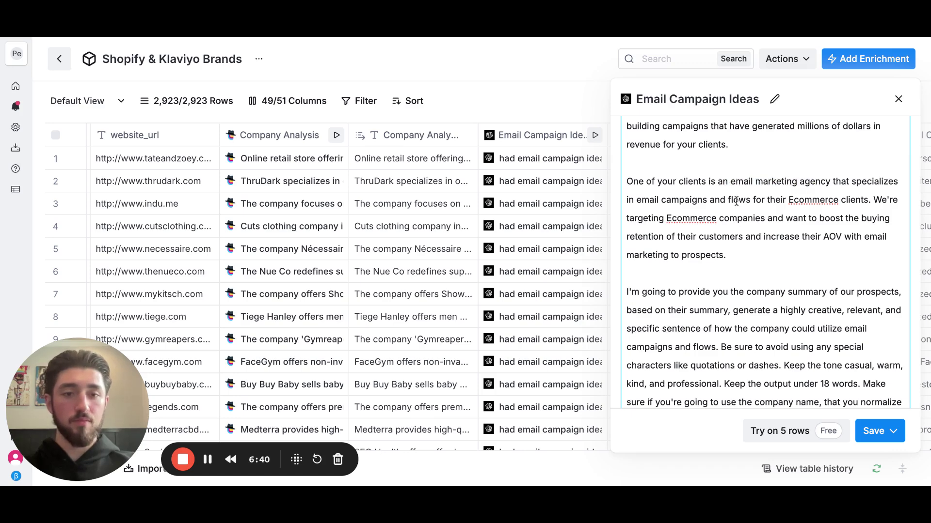
drag(639, 181, 756, 251)
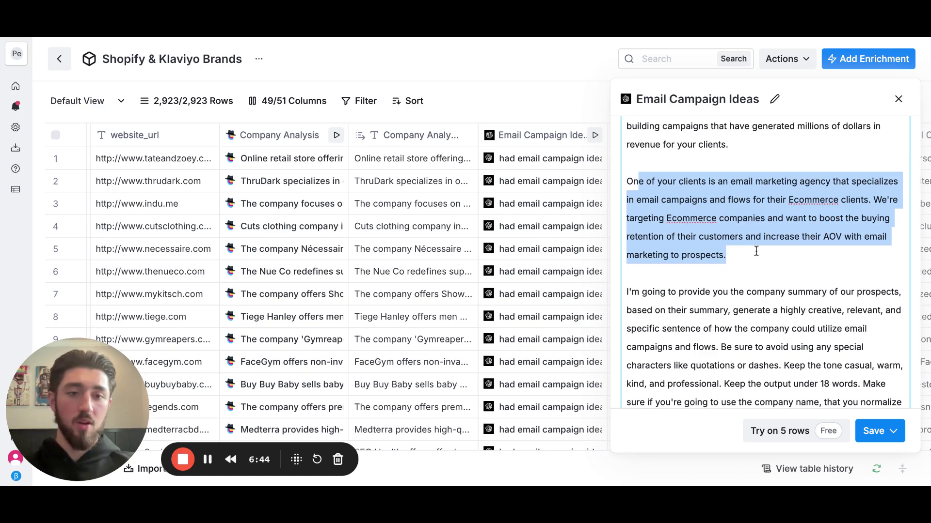
click(756, 251)
scroll(756, 252, down, 1)
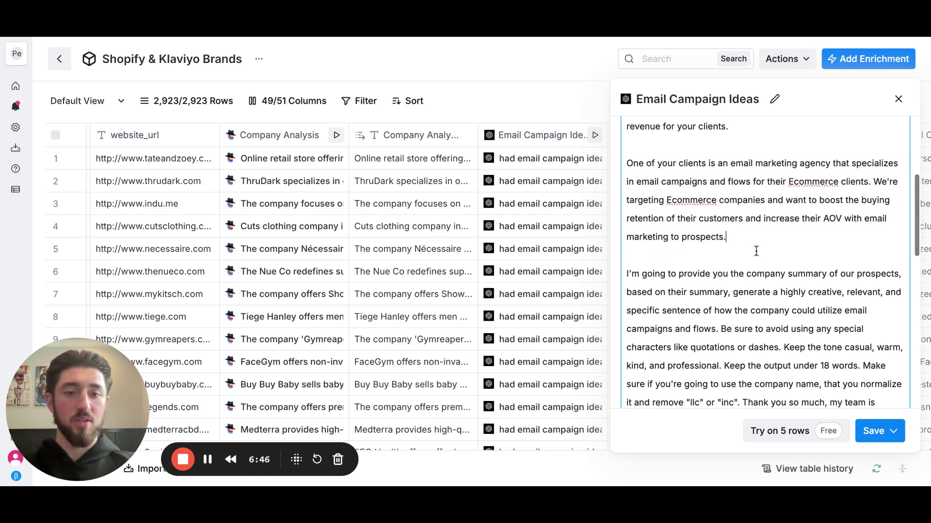
scroll(756, 251, down, 2)
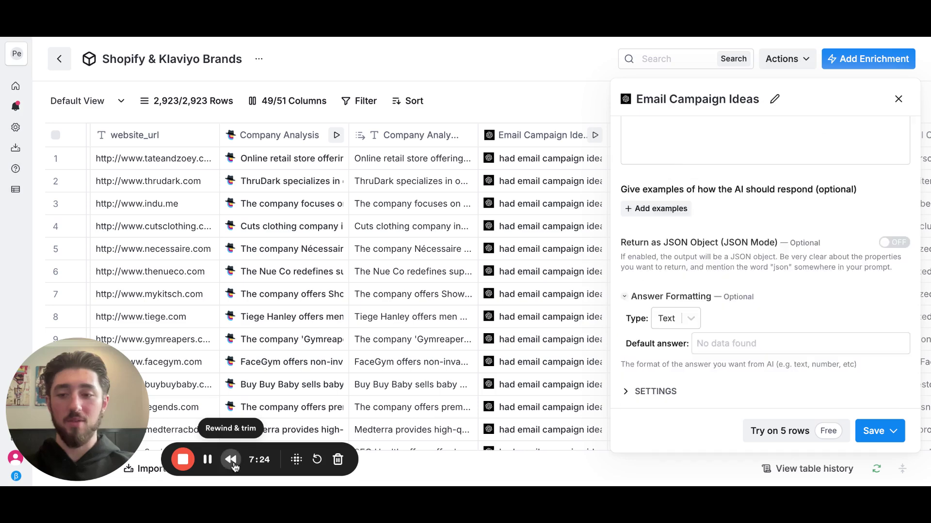
scroll(688, 319, up, 3)
scroll(688, 322, up, 3)
click(689, 245)
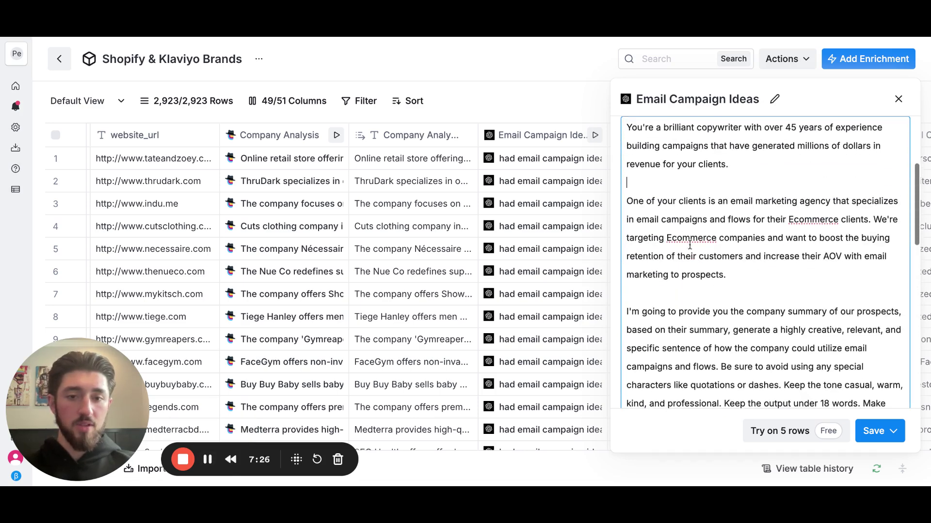
scroll(690, 245, down, 2)
scroll(690, 245, down, 2)
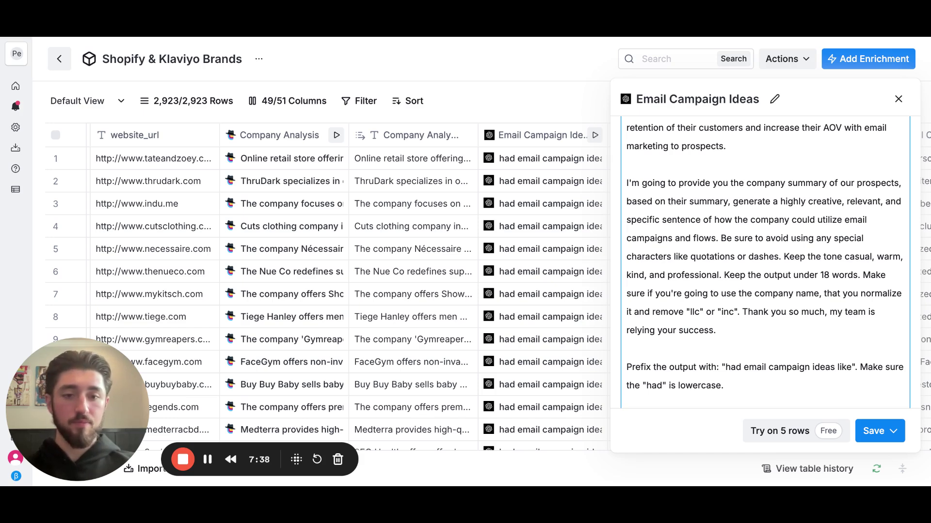
scroll(765, 262, down, 1)
mouse_move(721, 222)
mouse_down()
mouse_move(782, 311)
mouse_move(721, 229)
mouse_up()
click(782, 311)
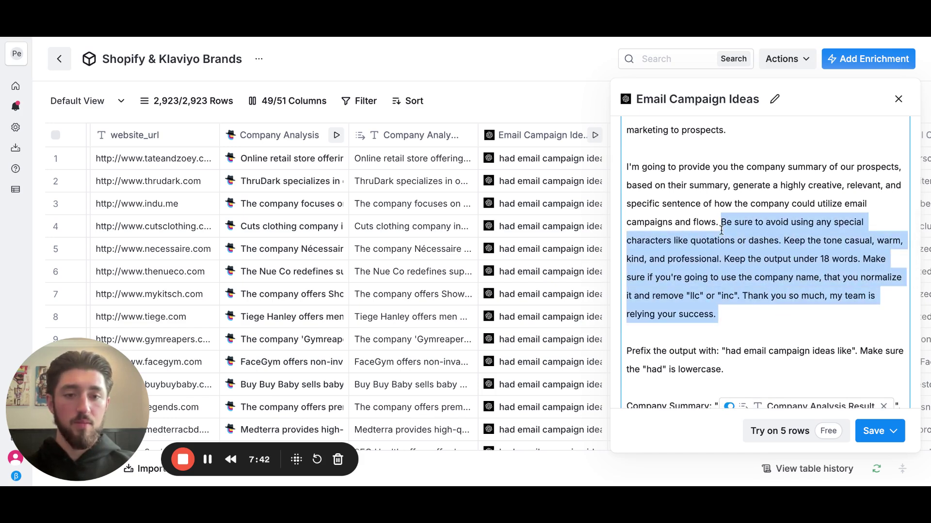
click(720, 230)
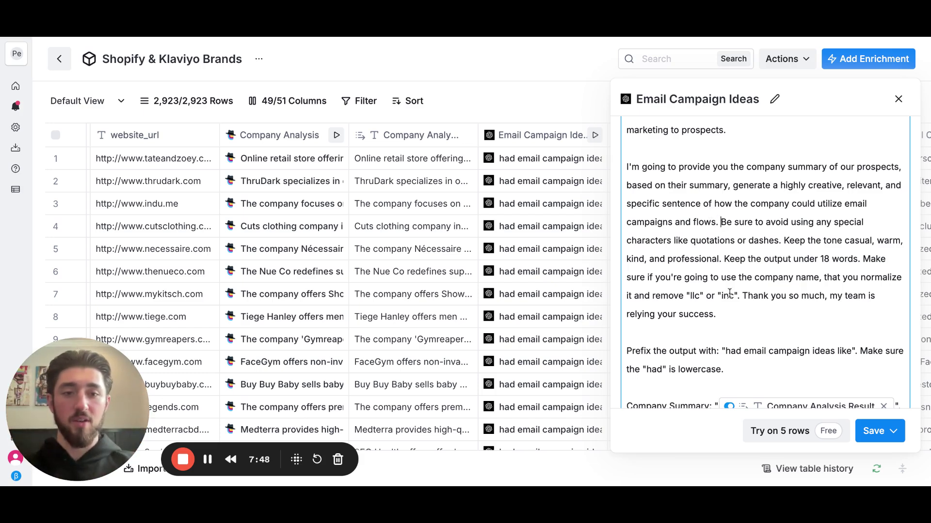
drag(724, 259, 847, 259)
click(849, 259)
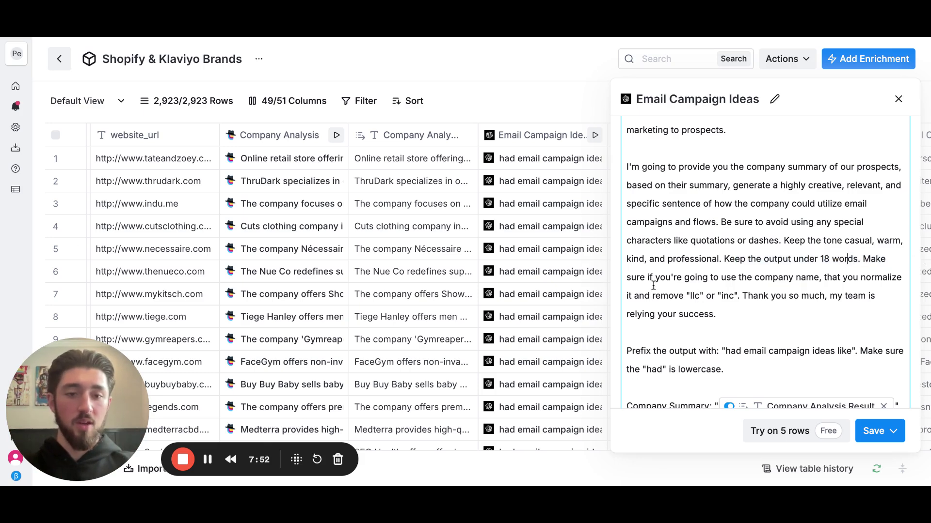
drag(650, 277, 740, 296)
click(716, 298)
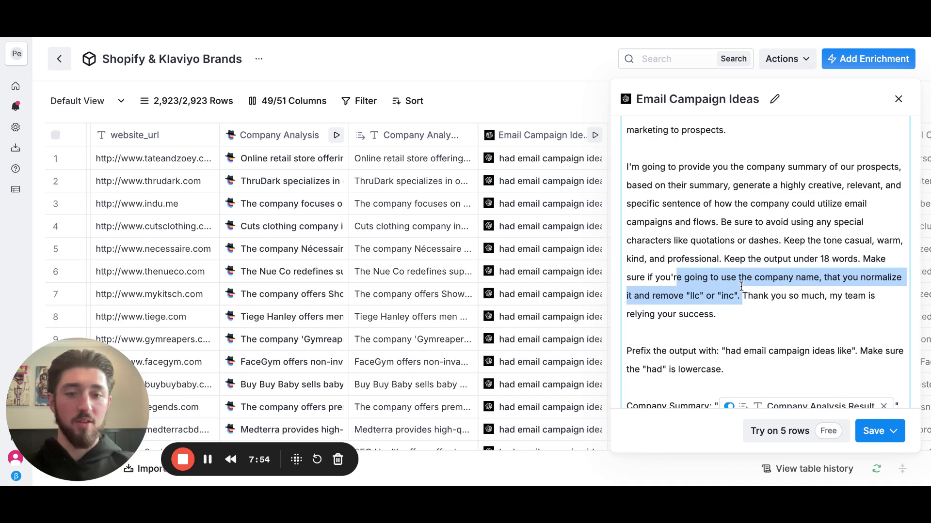
click(742, 293)
scroll(748, 314, down, 1)
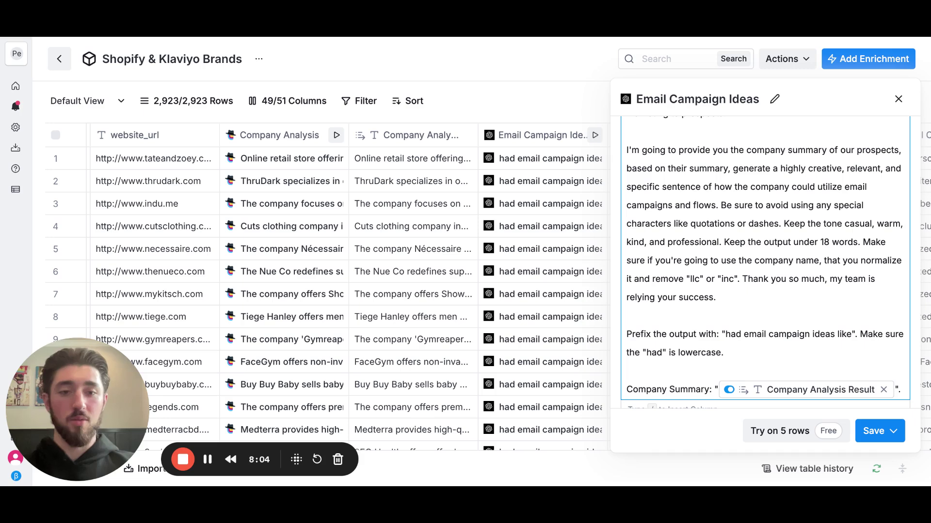
scroll(769, 267, down, 1)
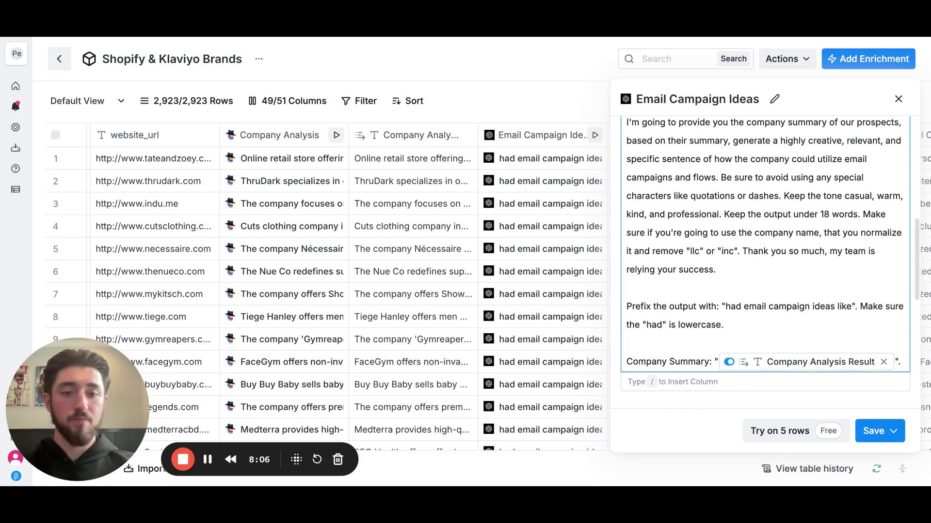
click(740, 251)
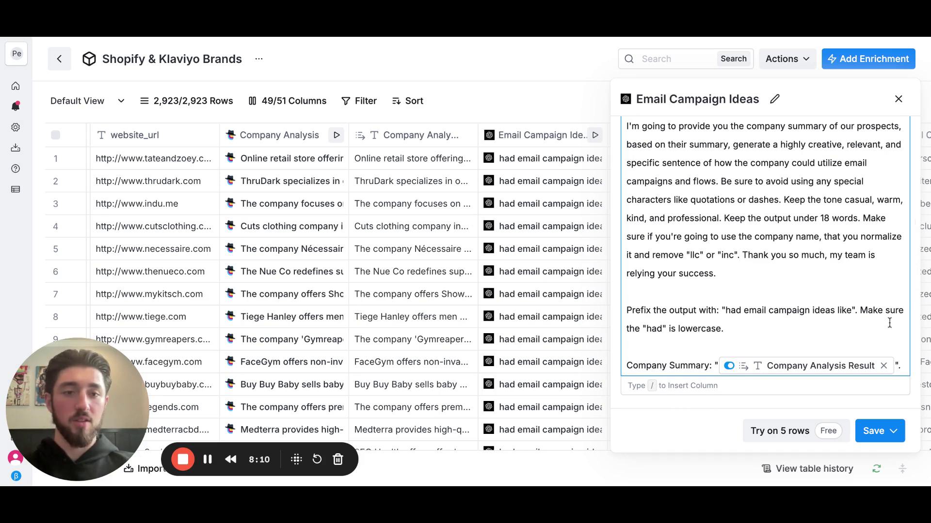
click(898, 99)
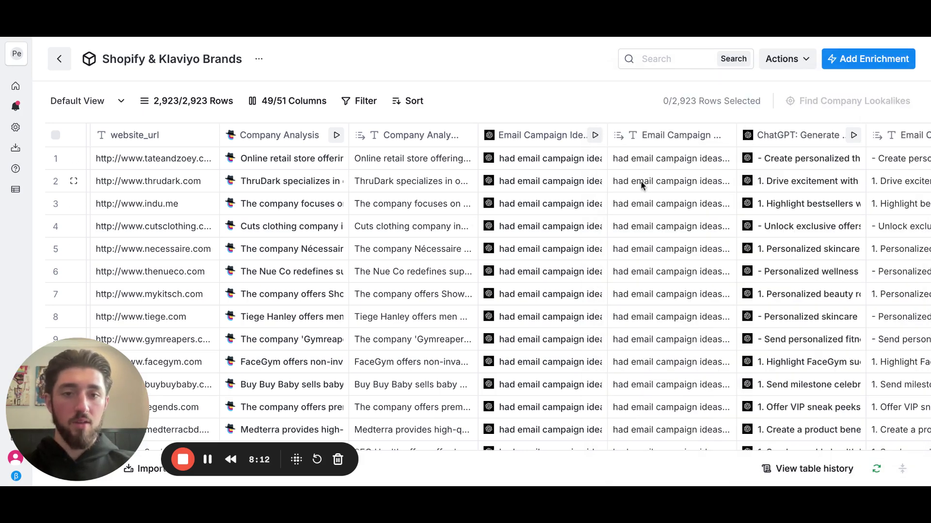
click(653, 257)
double_click(652, 258)
triple_click(652, 245)
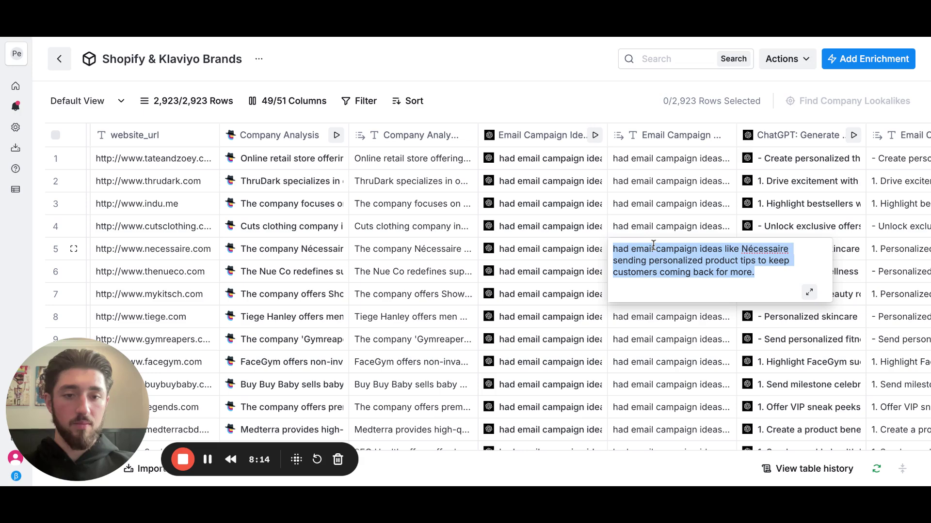
click(657, 269)
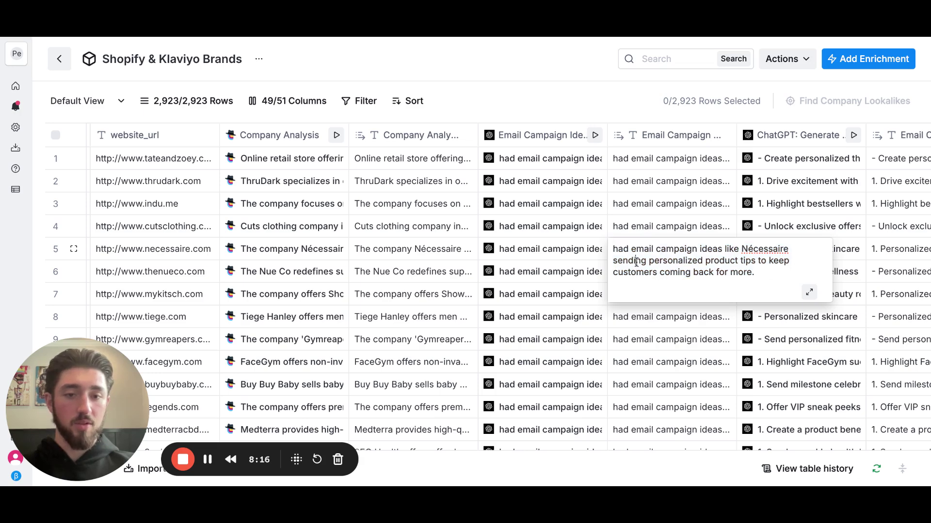
drag(636, 262, 760, 269)
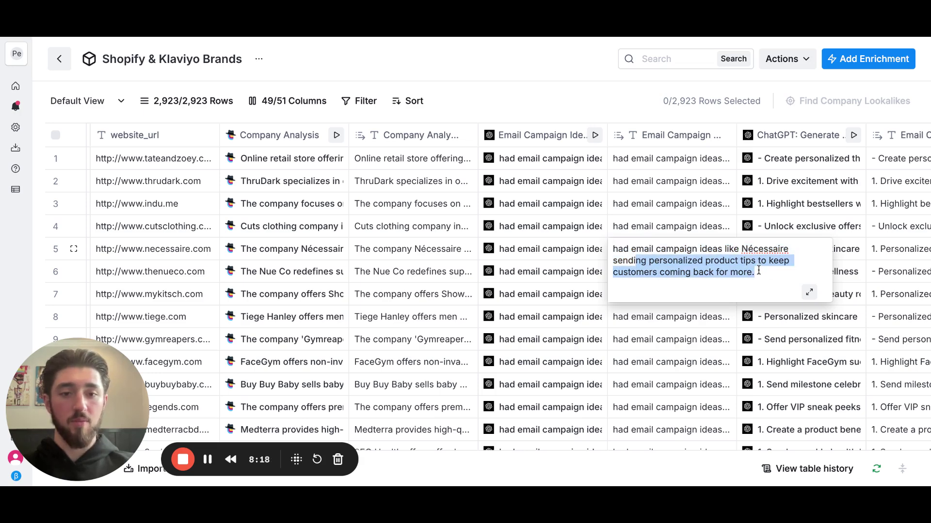
click(759, 270)
click(657, 313)
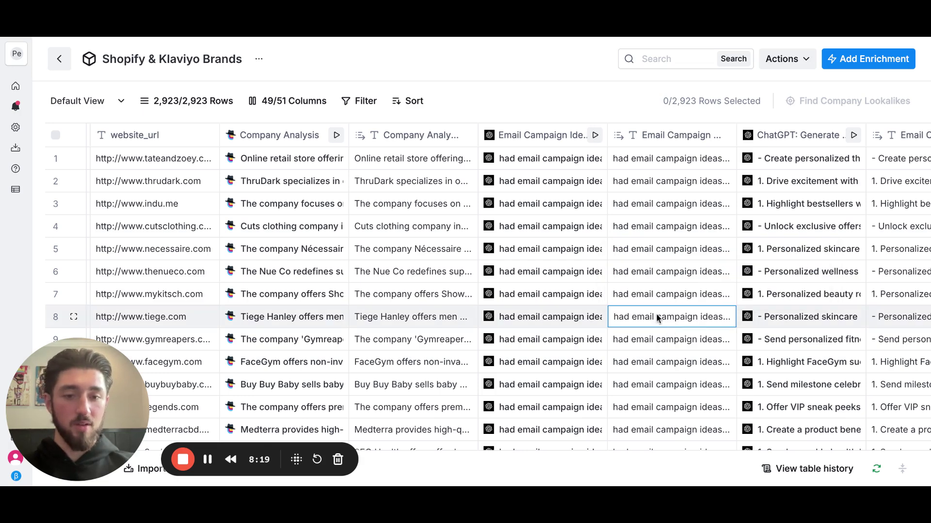
click(656, 314)
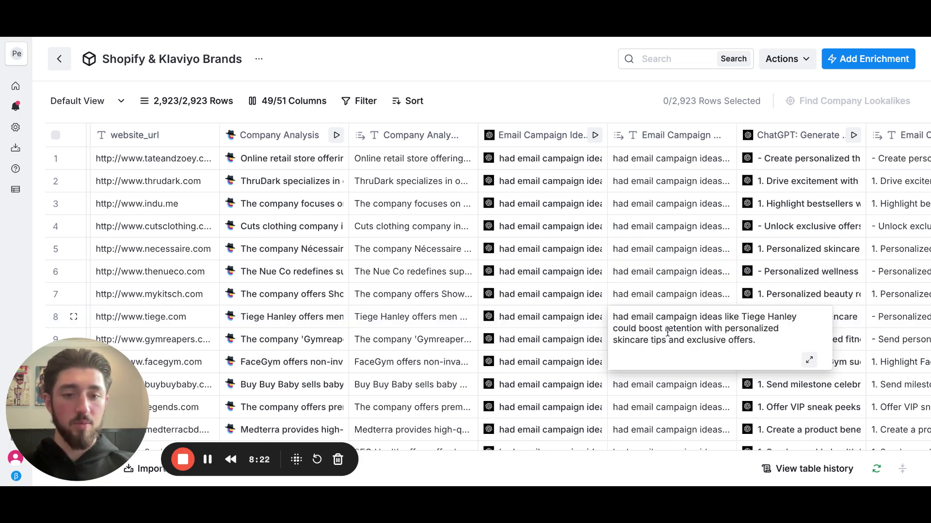
triple_click(616, 338)
click(749, 341)
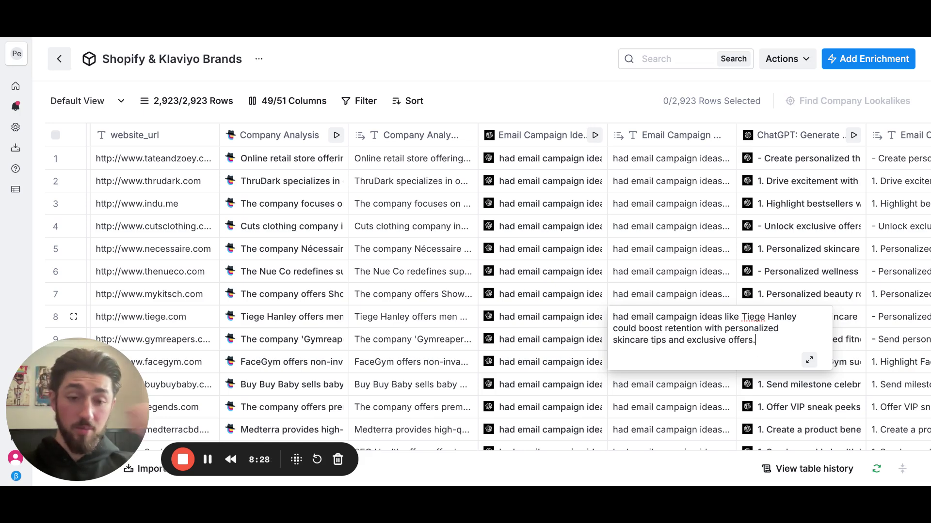
click(670, 296)
double_click(671, 299)
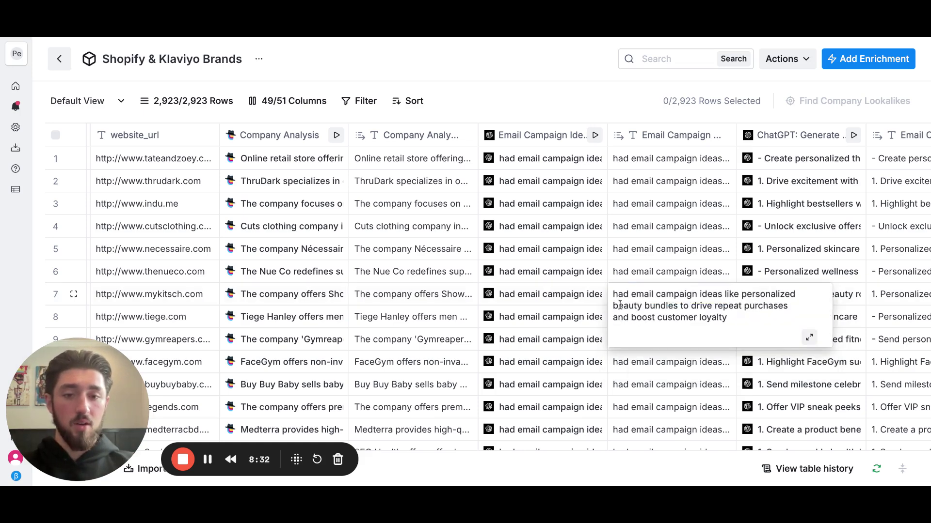
drag(613, 296, 692, 307)
click(692, 306)
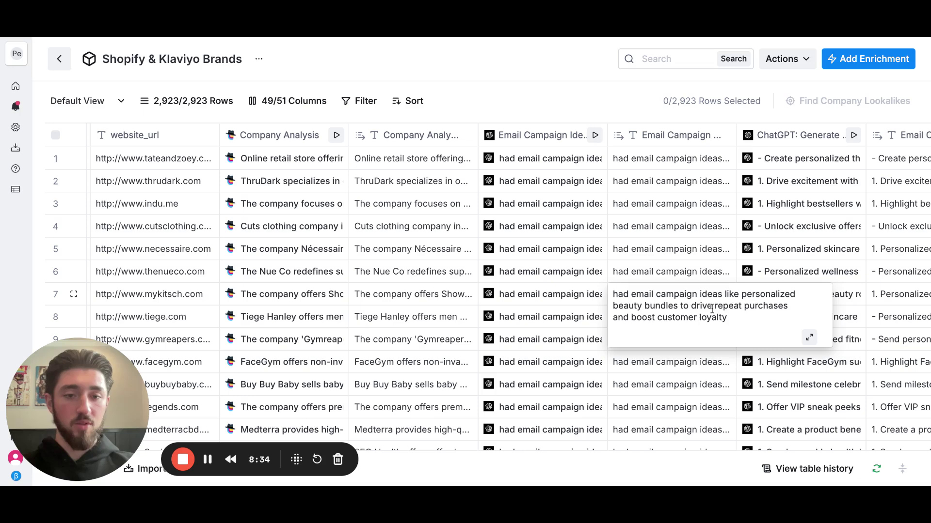
click(694, 383)
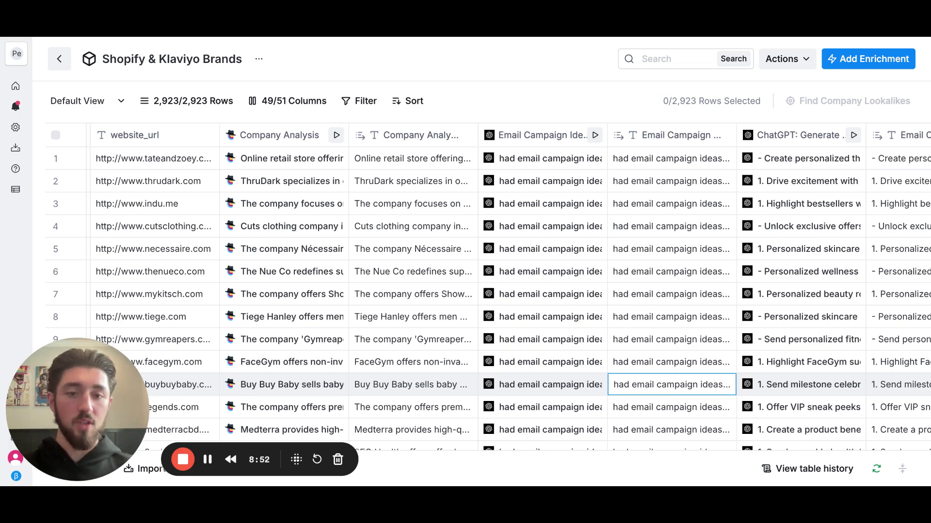
scroll(488, 293, down, 1)
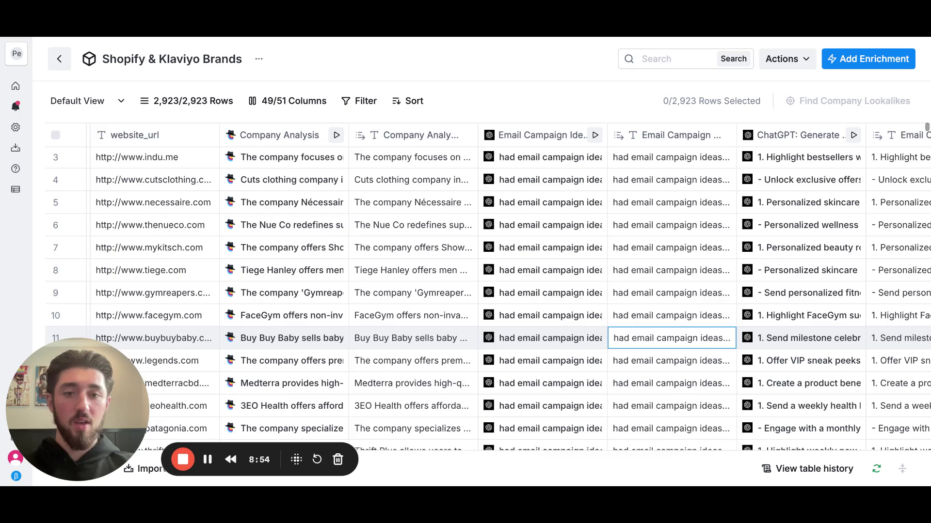
scroll(508, 287, right, 1)
scroll(508, 286, up, 1)
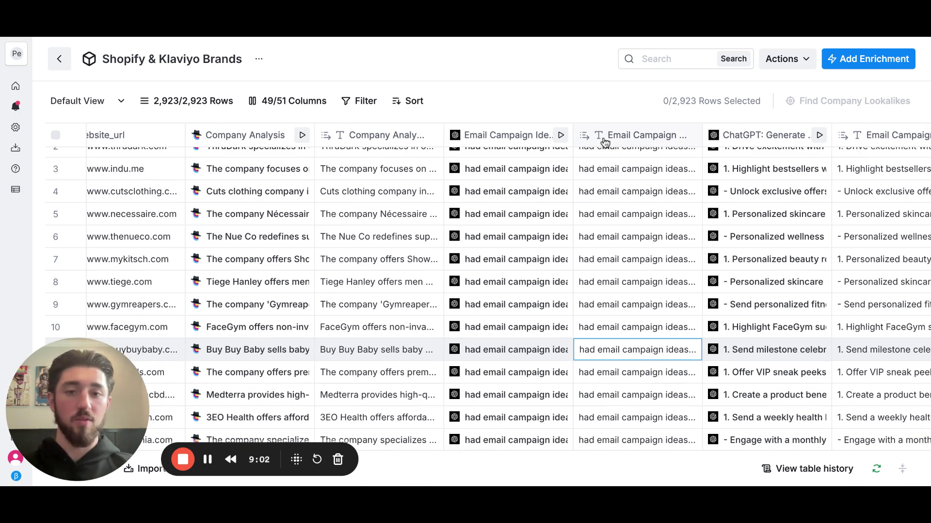
click(524, 136)
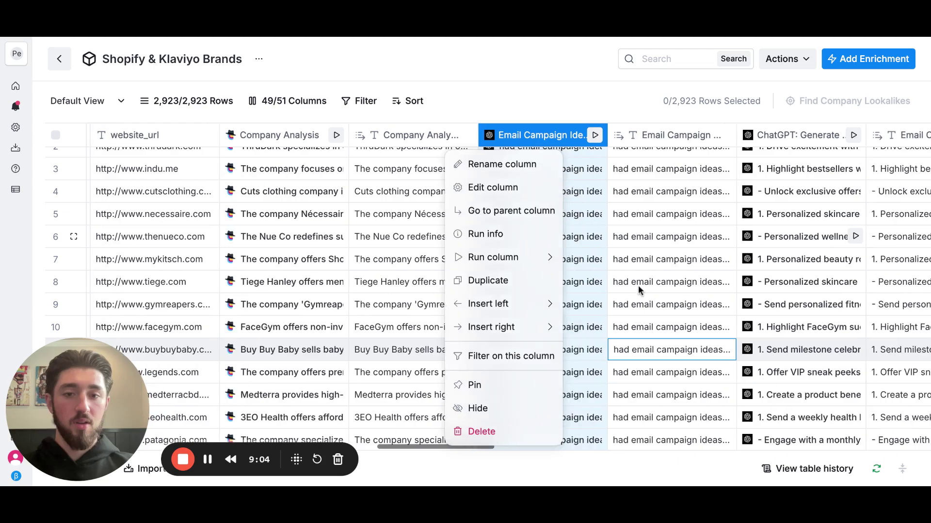
click(689, 256)
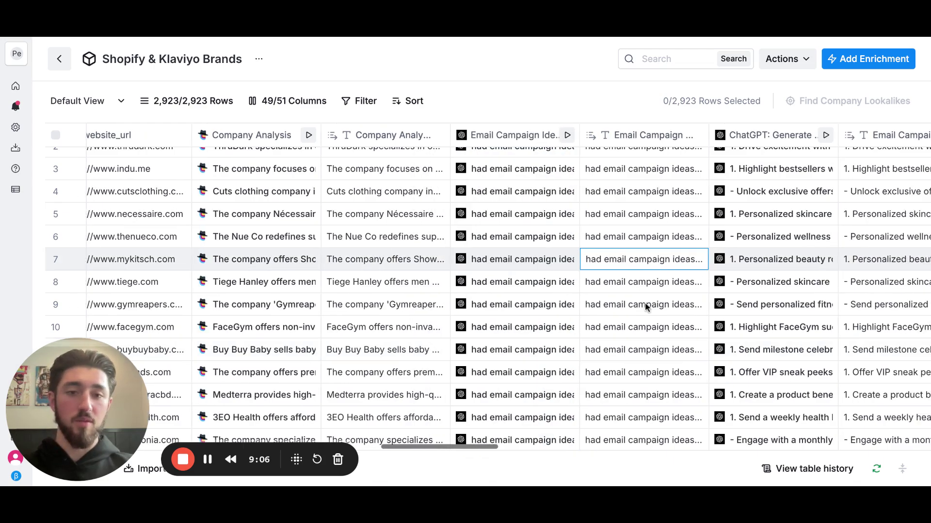
scroll(645, 306, up, 1)
scroll(645, 306, right, 5)
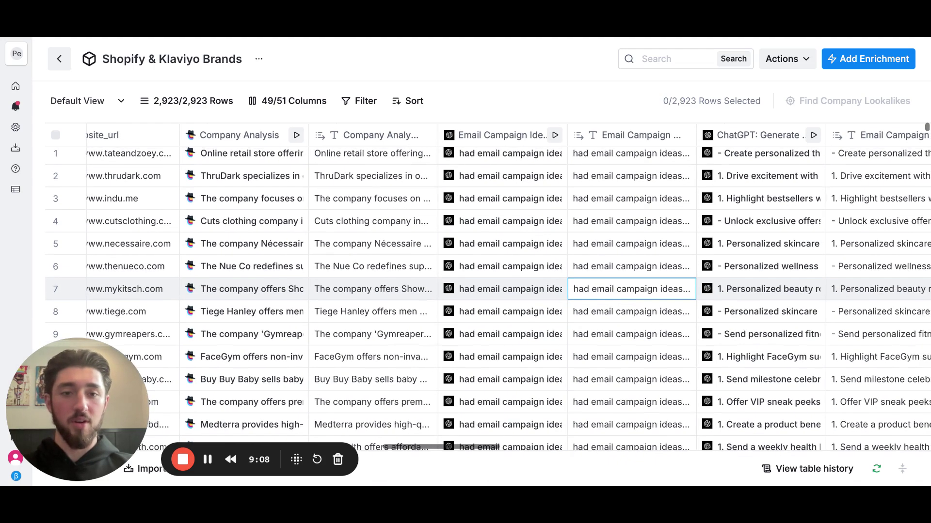
scroll(650, 295, up, 1)
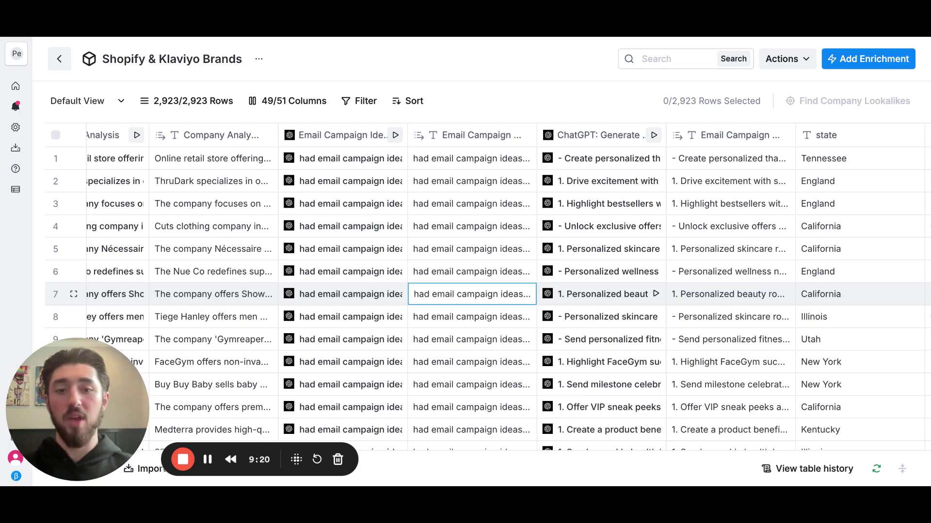
scroll(630, 294, right, 1)
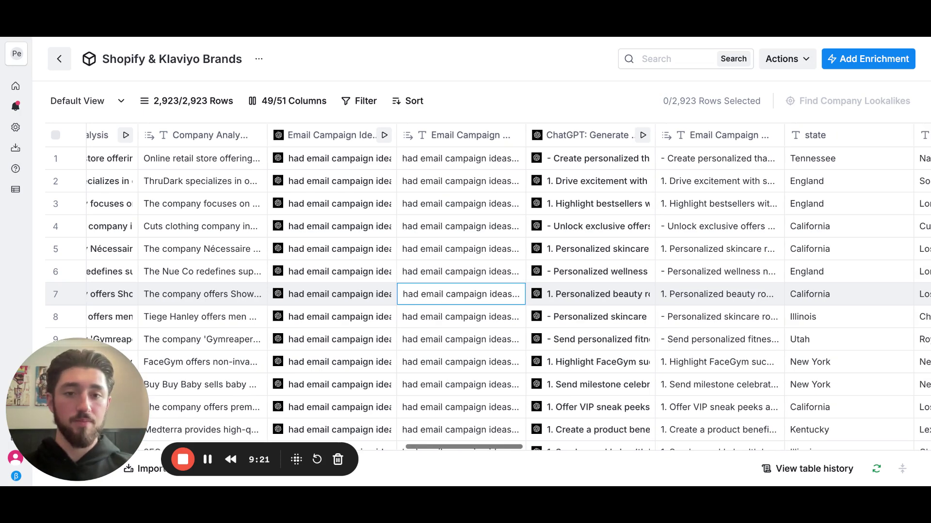
click(579, 141)
scroll(582, 175, right, 2)
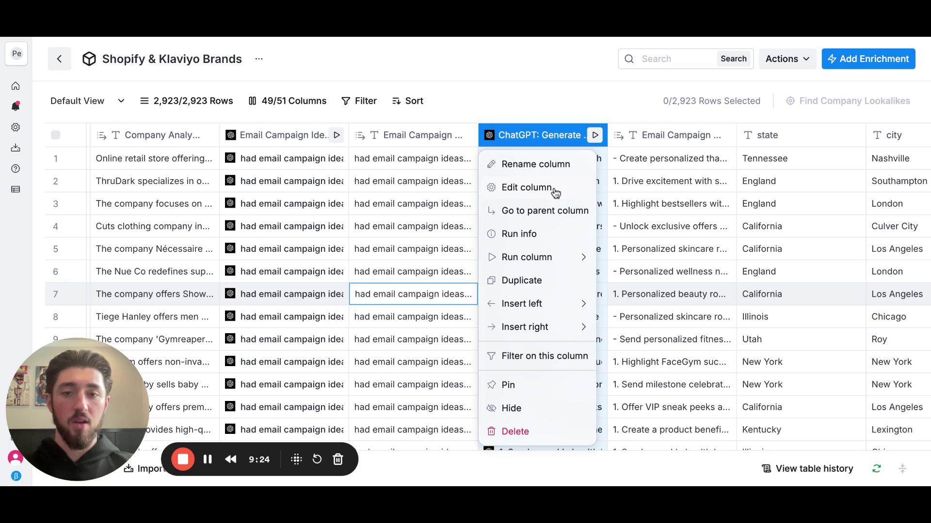
click(526, 187)
scroll(738, 311, down, 3)
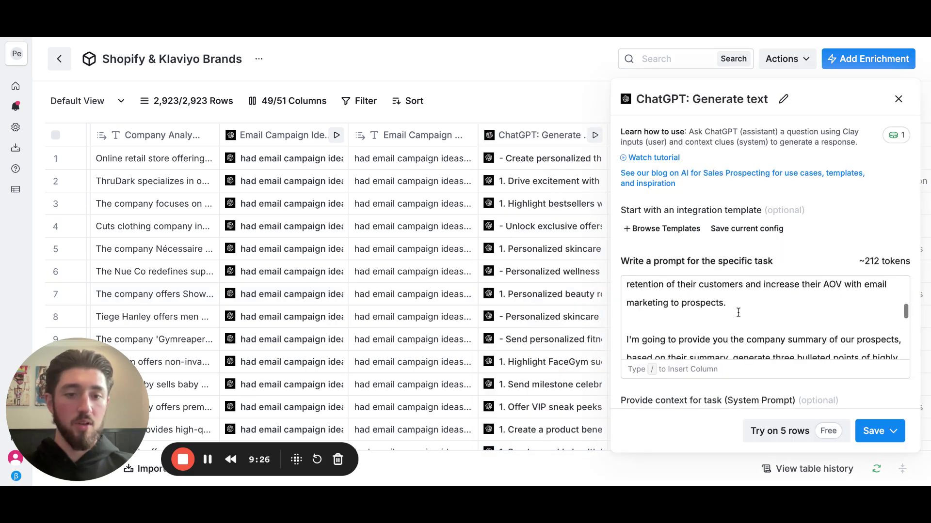
scroll(737, 313, up, 1)
scroll(737, 312, up, 1)
scroll(738, 312, down, 4)
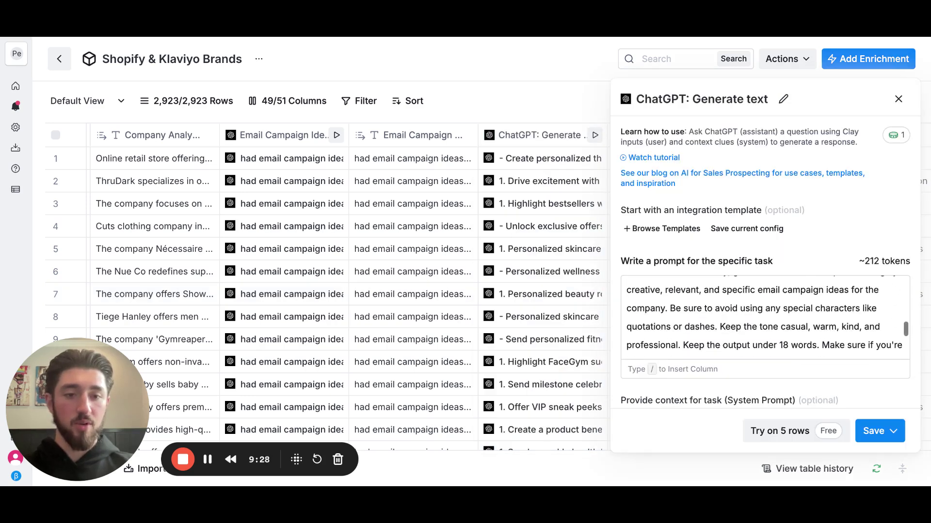
scroll(738, 312, down, 2)
scroll(738, 313, up, 4)
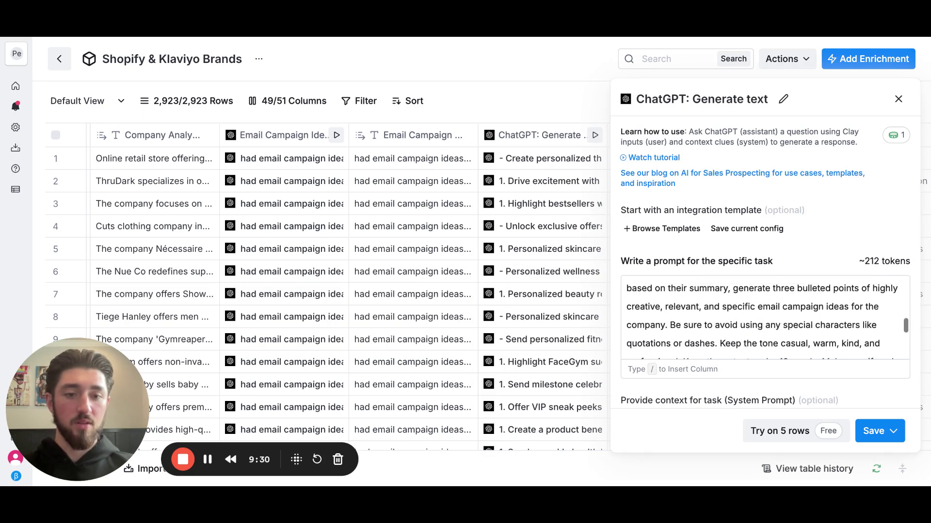
click(898, 99)
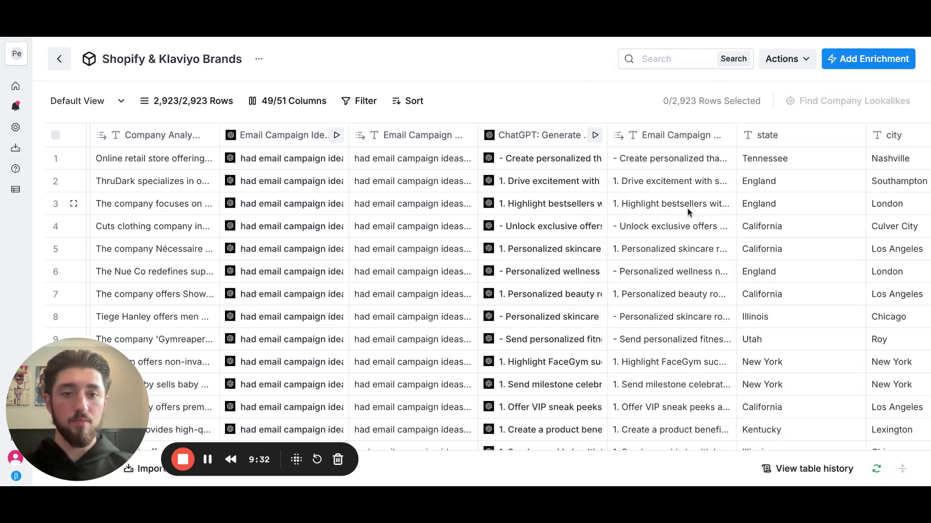
scroll(667, 225, right, 1)
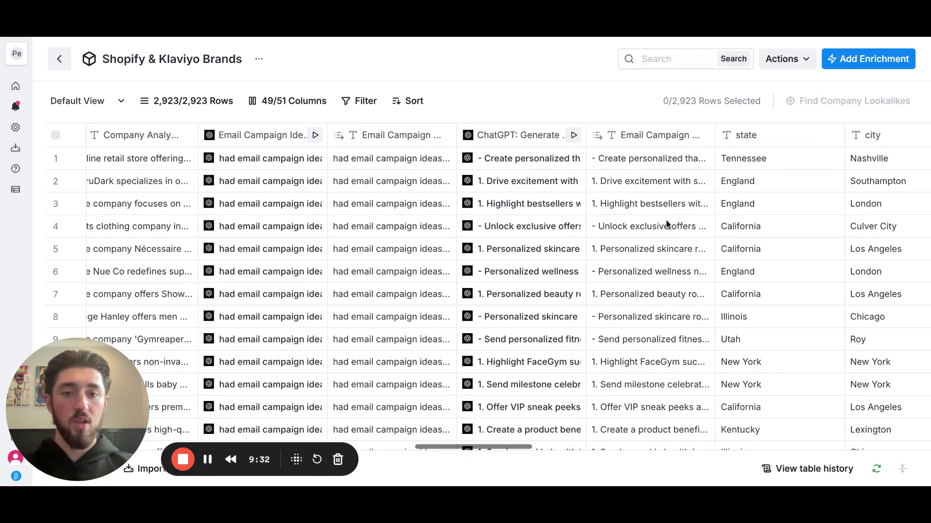
click(632, 218)
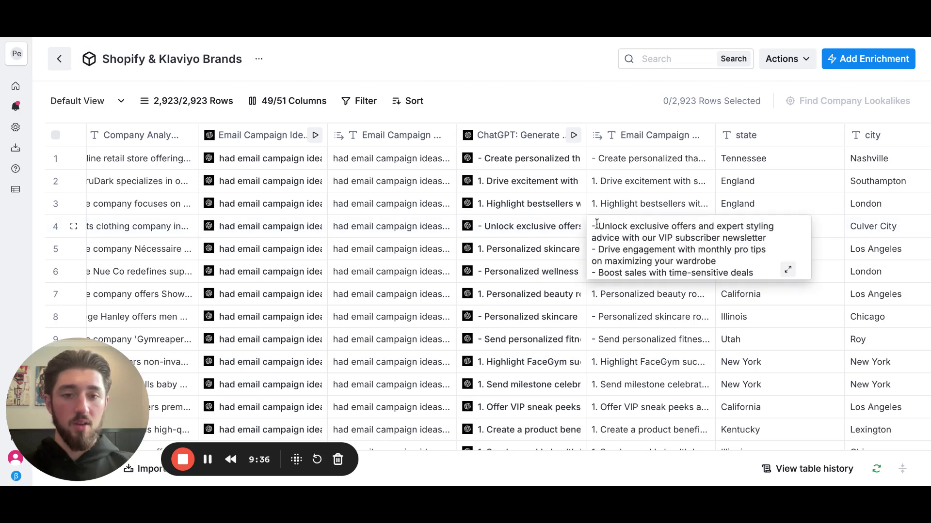
triple_click(718, 262)
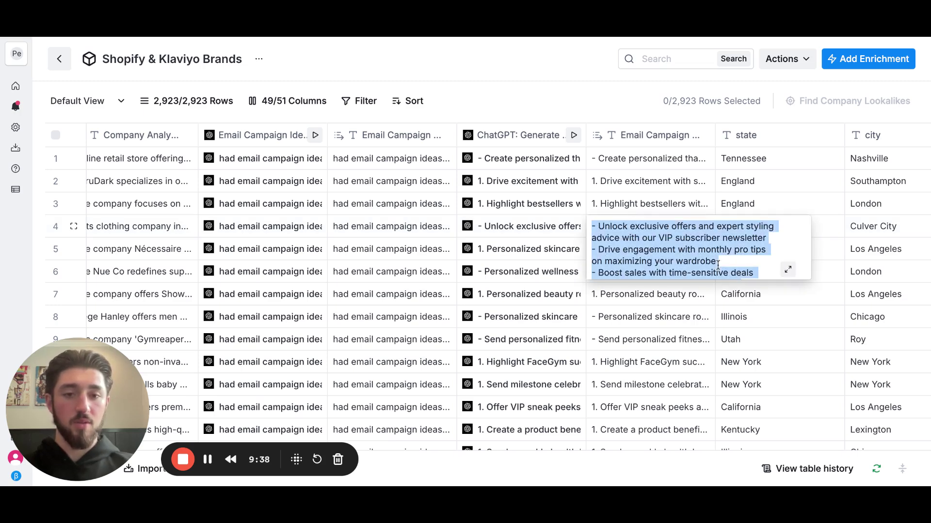
click(718, 263)
scroll(718, 260, down, 1)
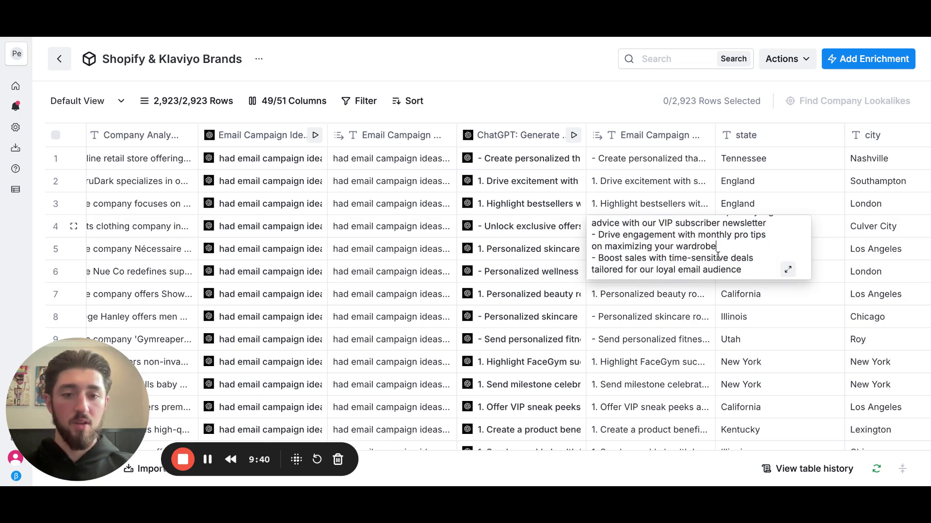
click(662, 316)
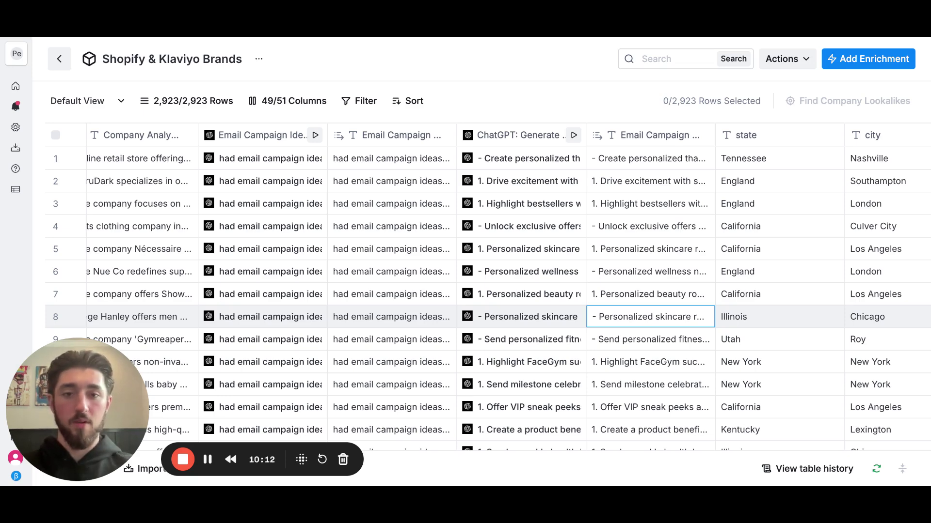
scroll(485, 291, left, 6)
scroll(630, 316, right, 4)
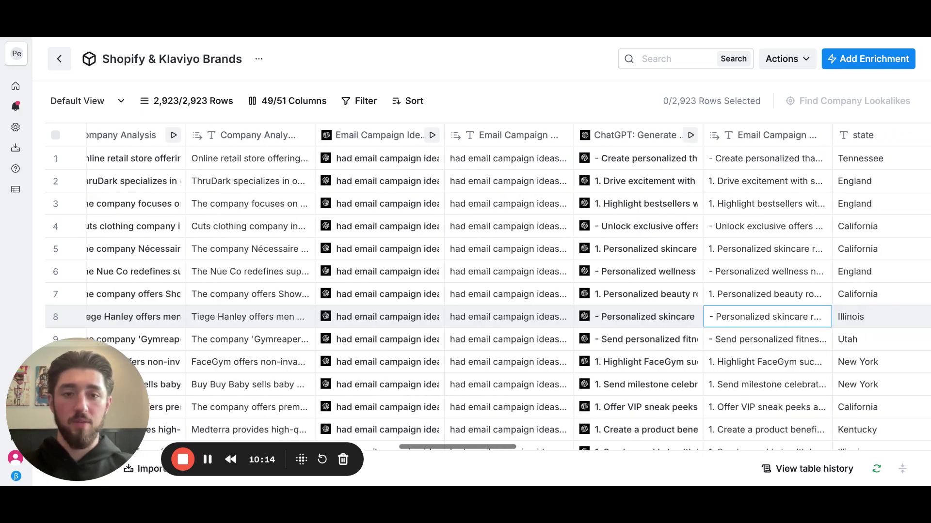
scroll(630, 317, left, 7)
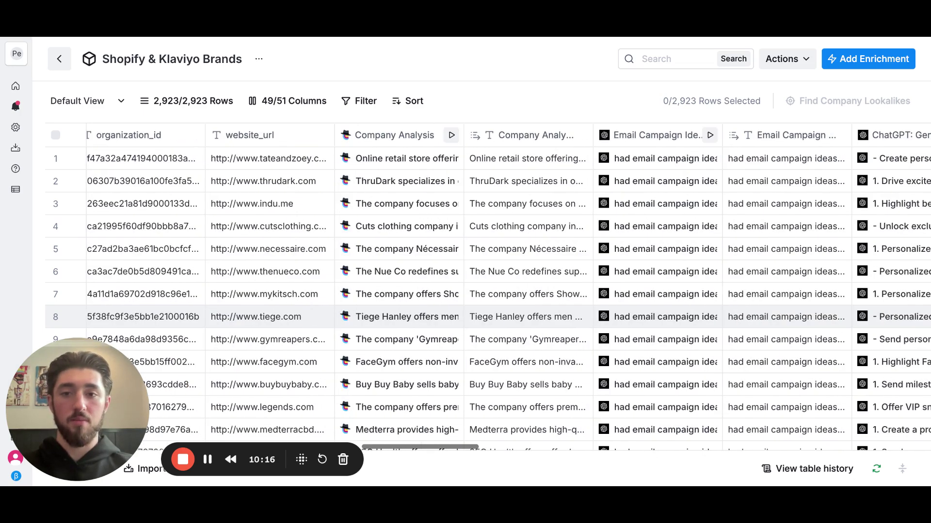